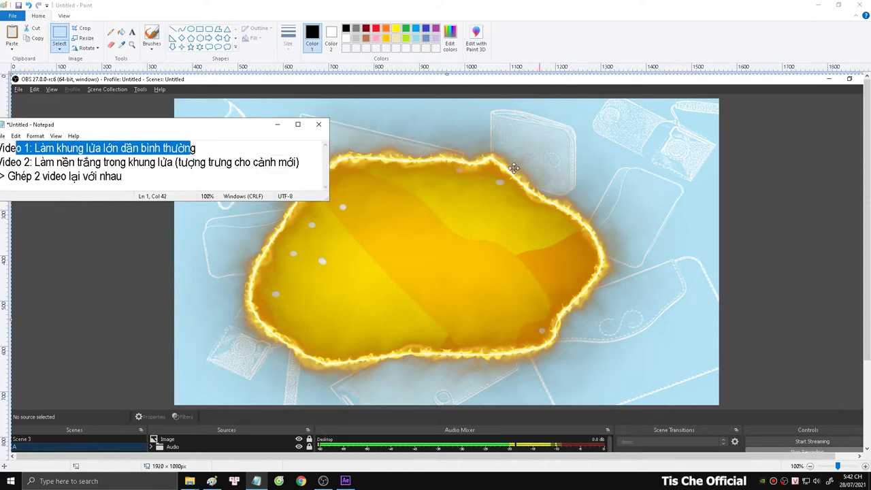
# - Review the Notepad plan for the fire frame video, the white-fill video and combining the two
pyautogui.moveTo(256, 126); pyautogui.dragTo(316, 130)
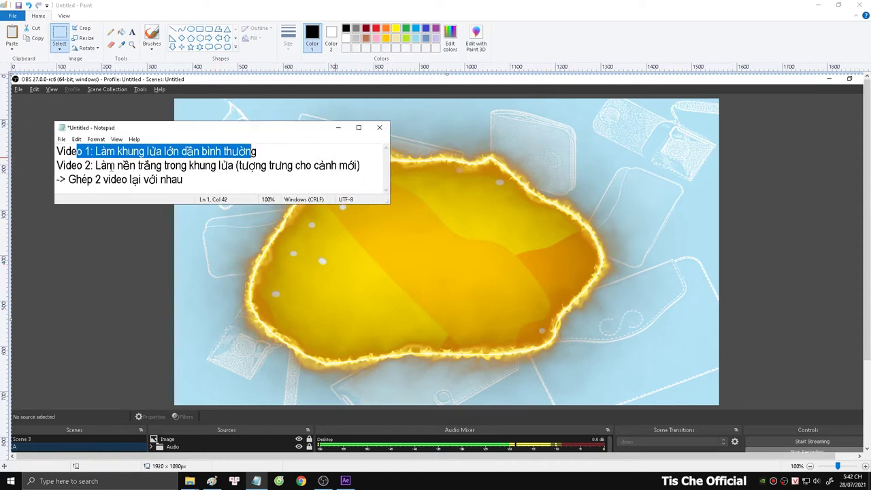
pyautogui.moveTo(95, 166); pyautogui.dragTo(352, 169)
pyautogui.moveTo(321, 128); pyautogui.dragTo(292, 120)
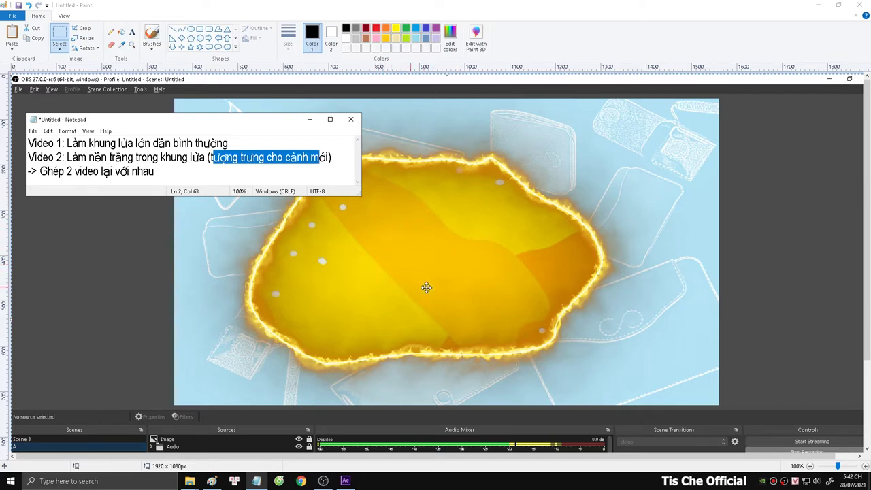
pyautogui.moveTo(193, 174); pyautogui.dragTo(48, 173)
# - Play demo_1.webm from the "lam stinger v27 - lua chay burn" folder to examine both animations, and close the player
pyautogui.moveTo(190, 480)
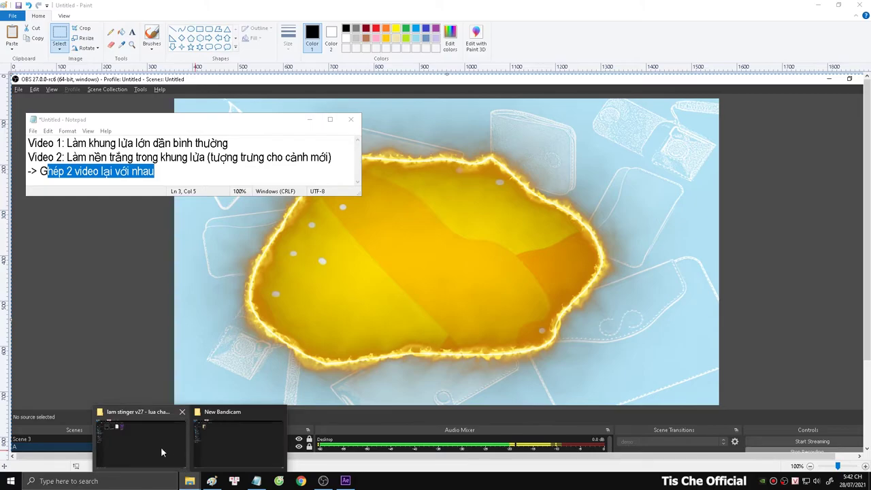
pyautogui.click(161, 447)
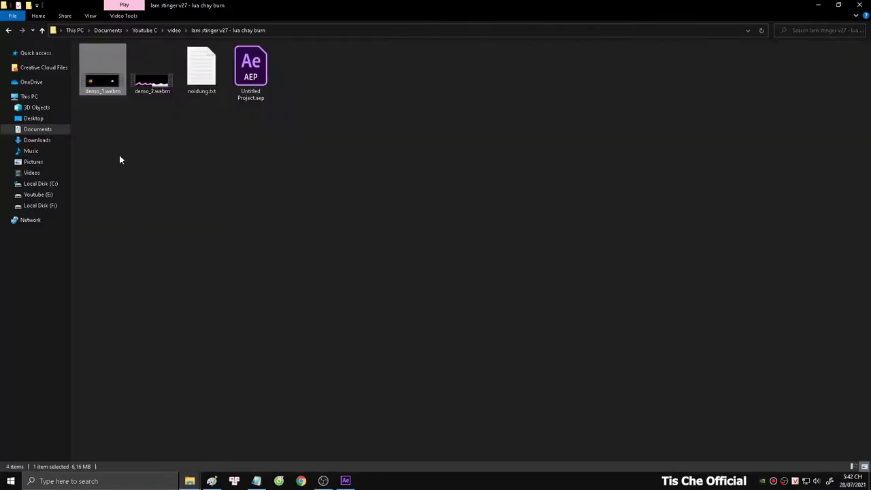
pyautogui.doubleClick(106, 86)
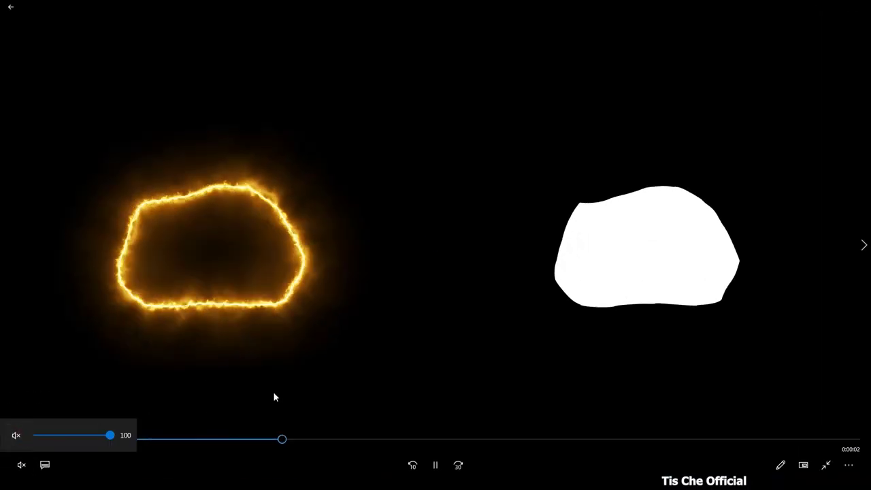
pyautogui.moveTo(418, 439); pyautogui.dragTo(396, 446)
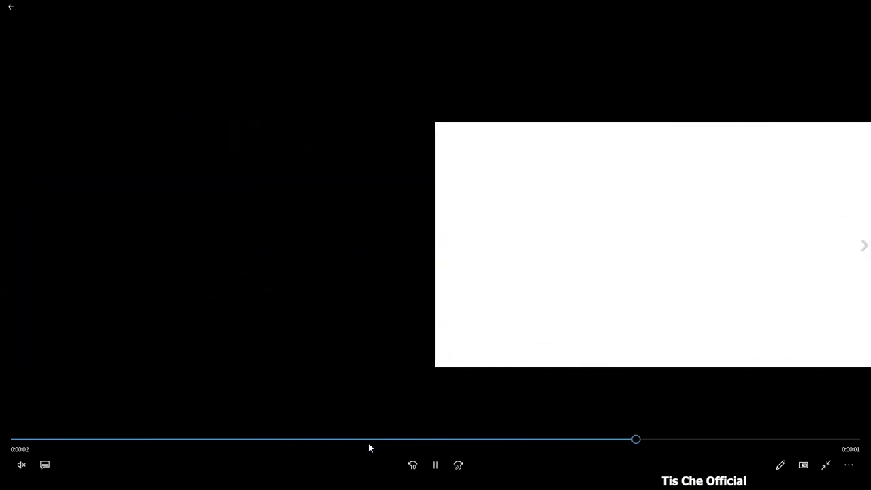
pyautogui.hotkey('alt', 'F4')
pyautogui.click(345, 288)
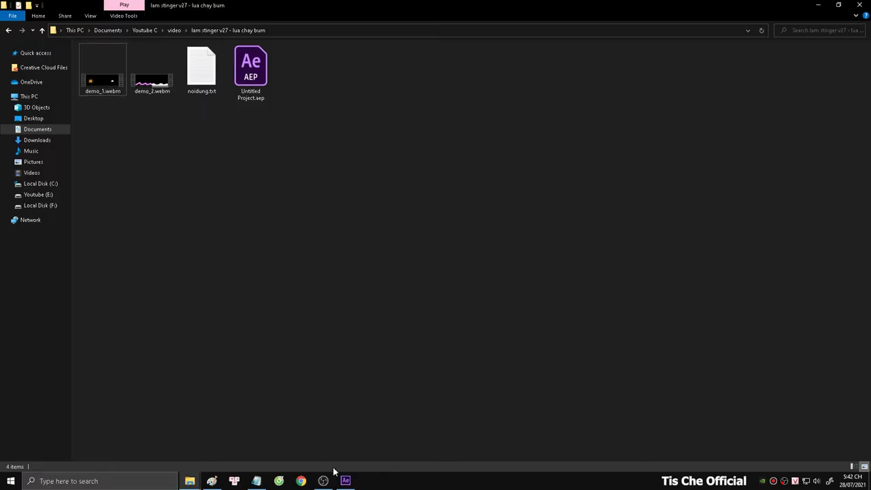
# - Switch to After Effects and create a composition with the HDTV 1080 29.97 preset at 1920 x 1080 px and a 30-second duration
pyautogui.moveTo(345, 481)
pyautogui.click(322, 428)
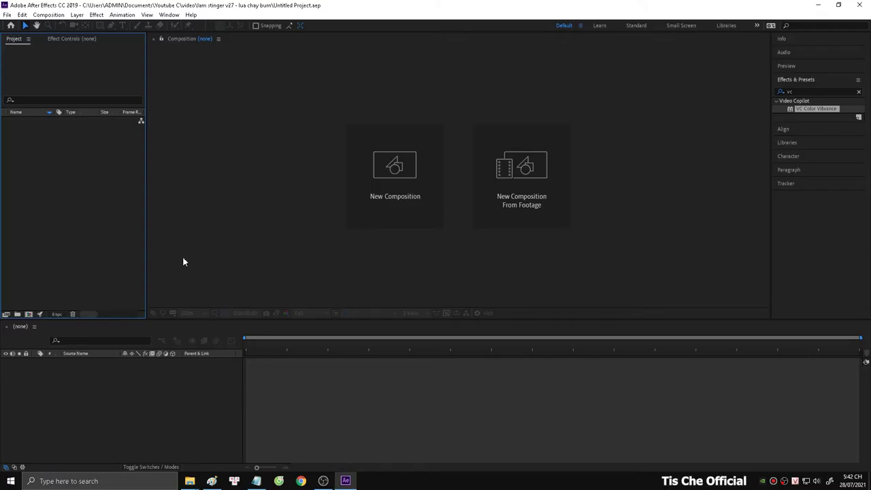
pyautogui.rightClick(73, 149)
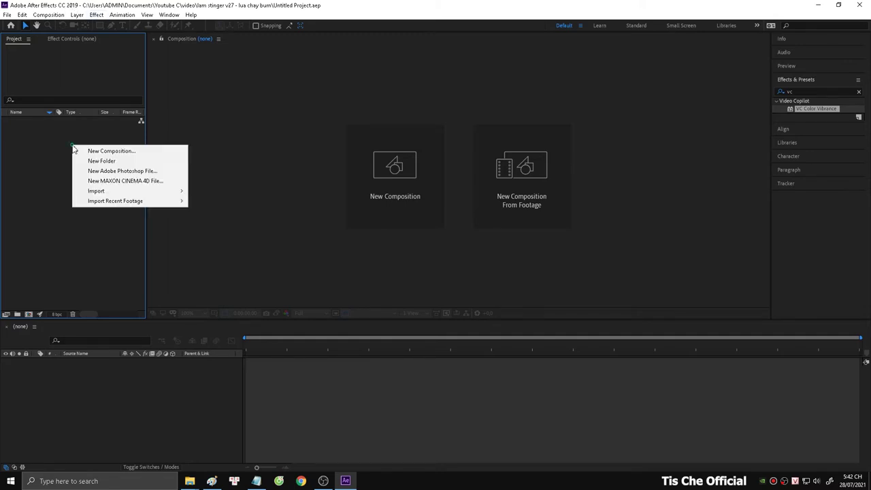
pyautogui.click(121, 155)
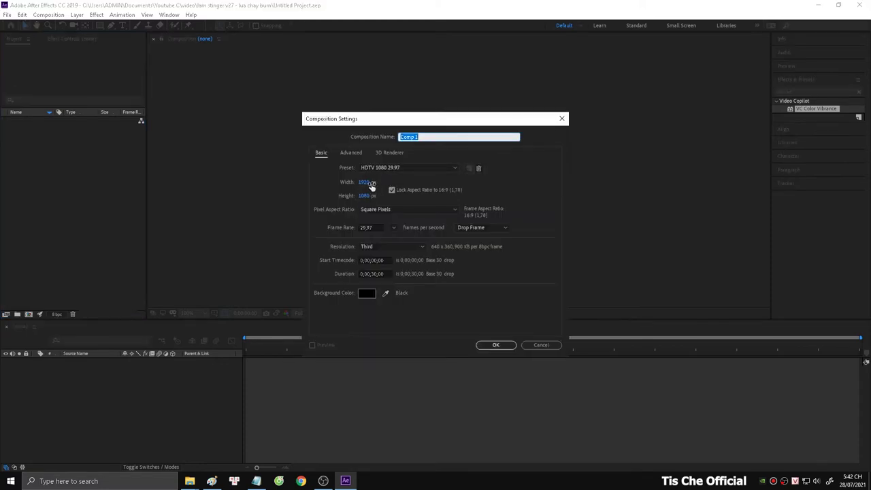
pyautogui.click(494, 345)
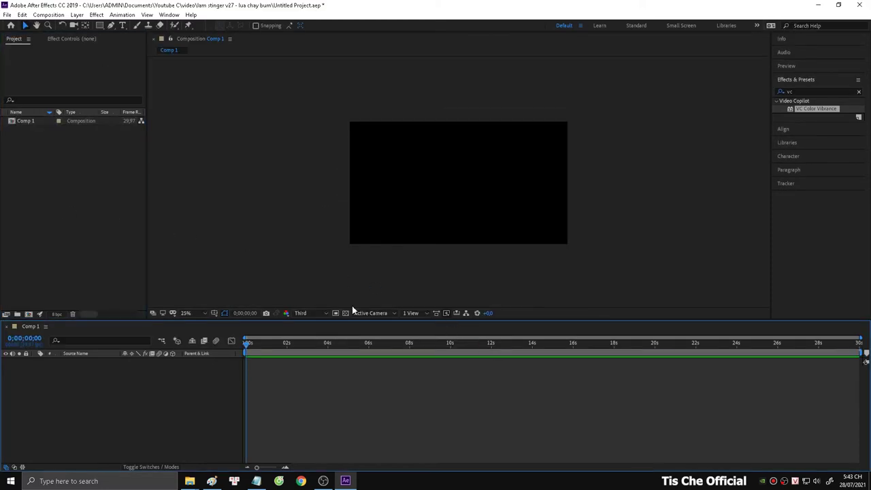
# - Add a 1920 x 1080 px solid layer named "saber" to Comp 1
pyautogui.rightClick(92, 379)
pyautogui.moveTo(165, 286)
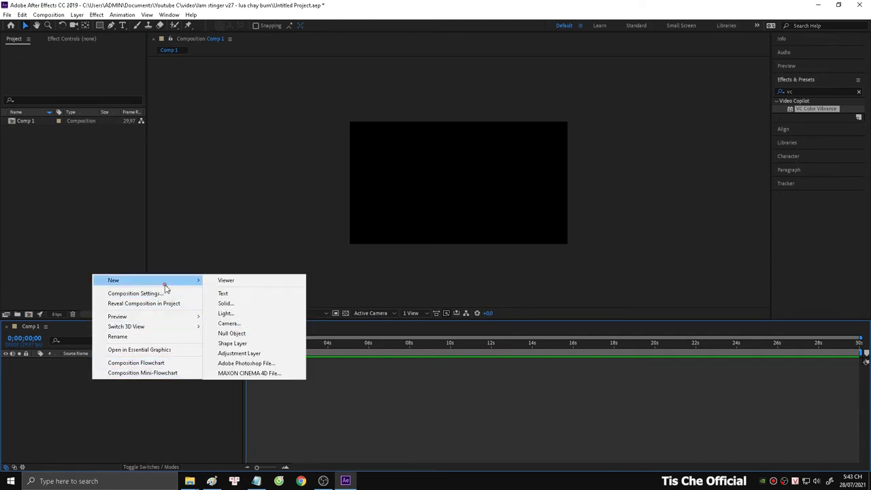
pyautogui.click(231, 303)
pyautogui.write('saber')
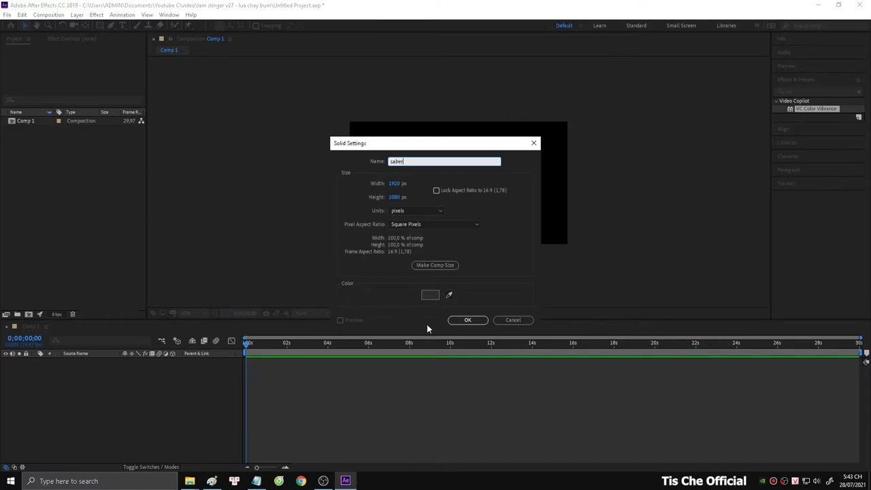
pyautogui.click(468, 320)
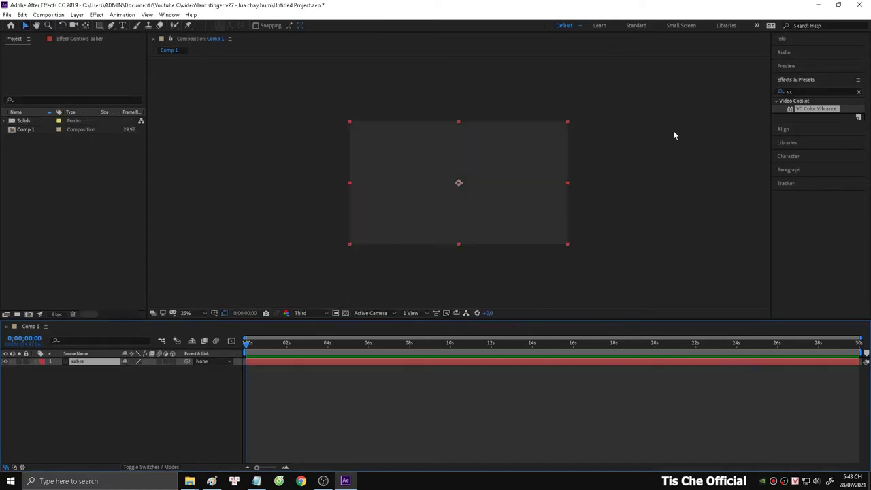
# - Find the Saber effect and apply it to the saber layer
pyautogui.click(807, 91)
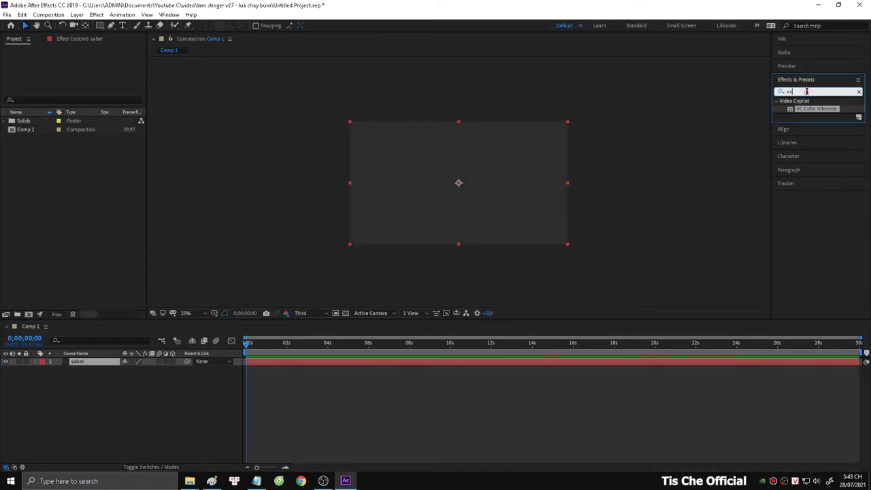
pyautogui.write('saber')
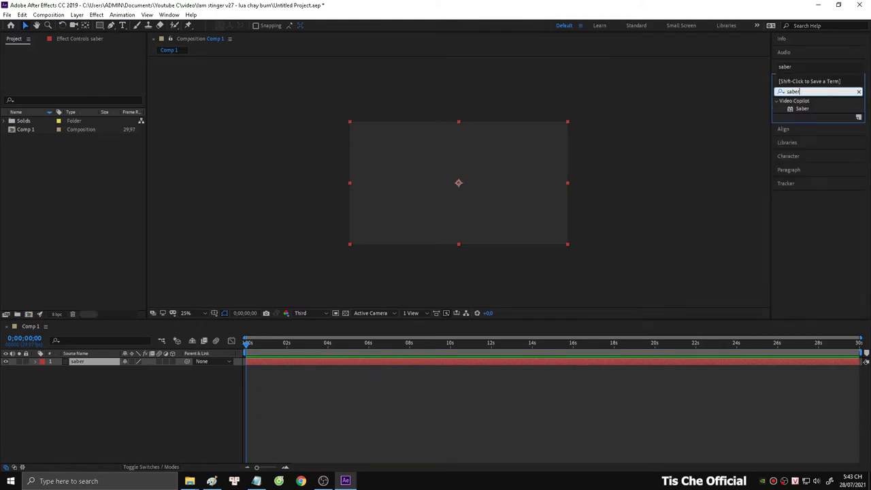
pyautogui.moveTo(798, 114); pyautogui.dragTo(88, 361)
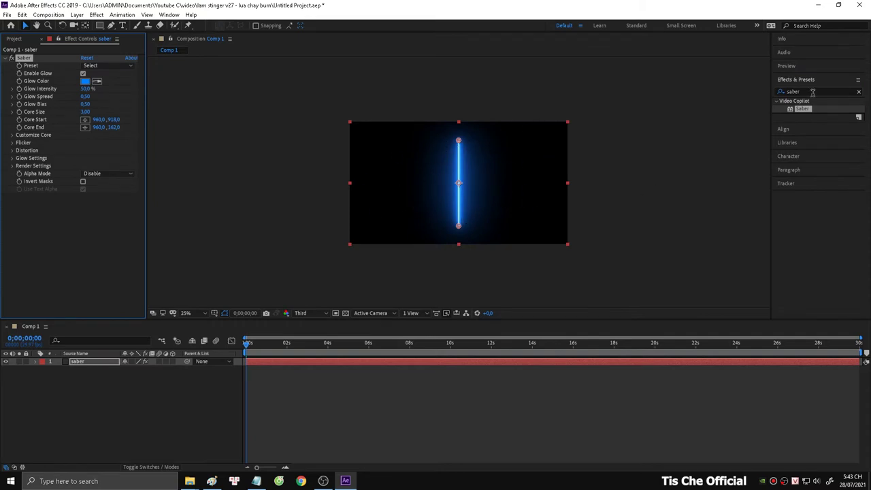
# - Apply the VC Color Vibrance effect to the saber layer and set its Matte Alpha to Only
pyautogui.click(813, 92)
pyautogui.write('vc c')
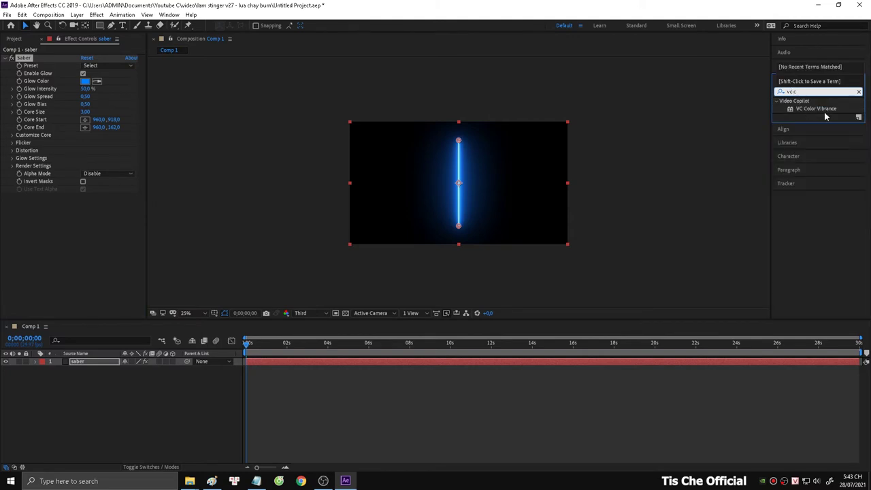
pyautogui.moveTo(824, 111); pyautogui.dragTo(413, 194)
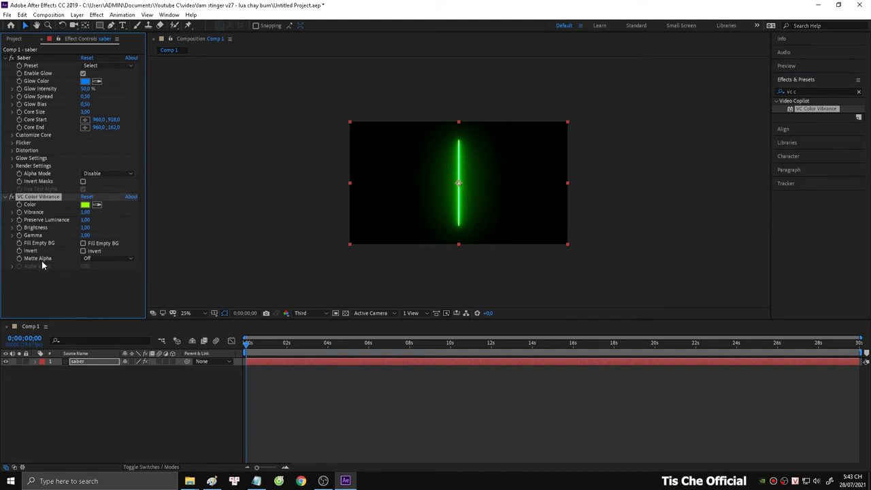
pyautogui.click(92, 258)
pyautogui.click(101, 287)
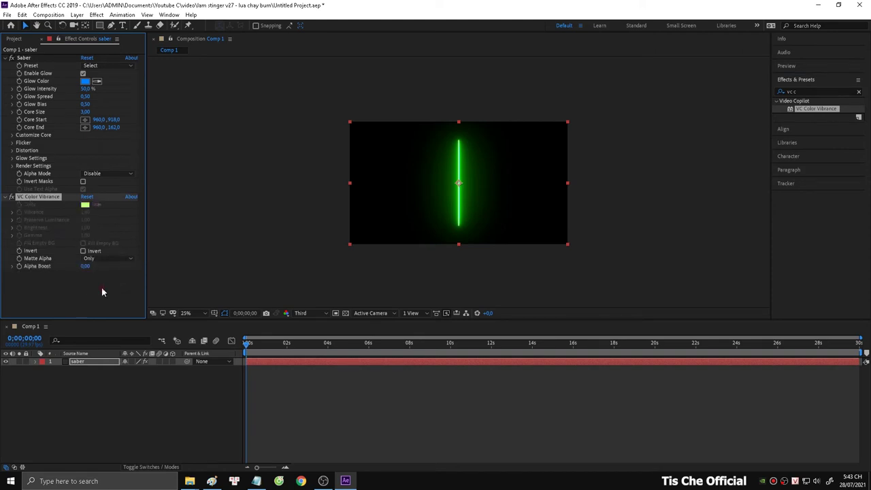
pyautogui.click(346, 314)
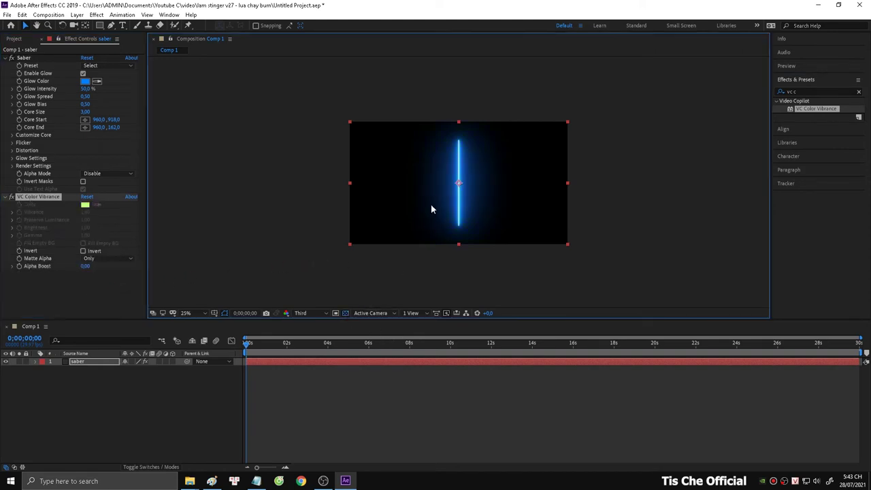
pyautogui.click(345, 313)
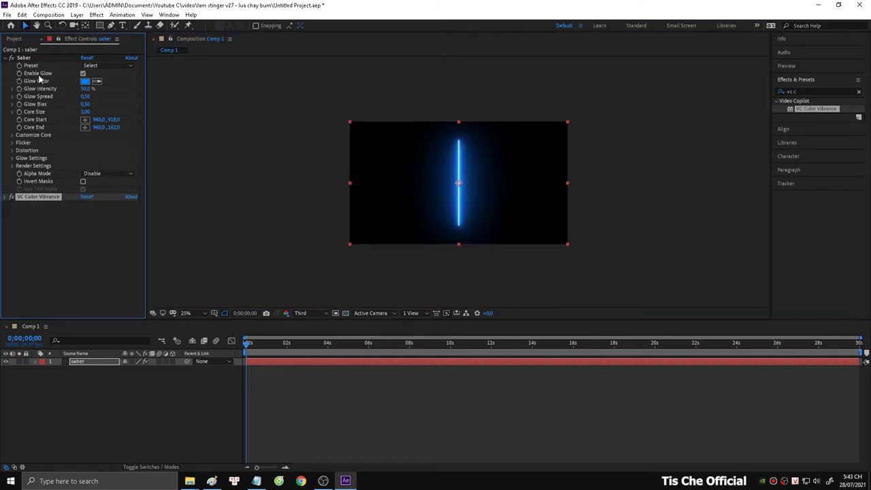
# - Try the Energize preset on the Saber effect and settle on the Electric preset
pyautogui.click(92, 65)
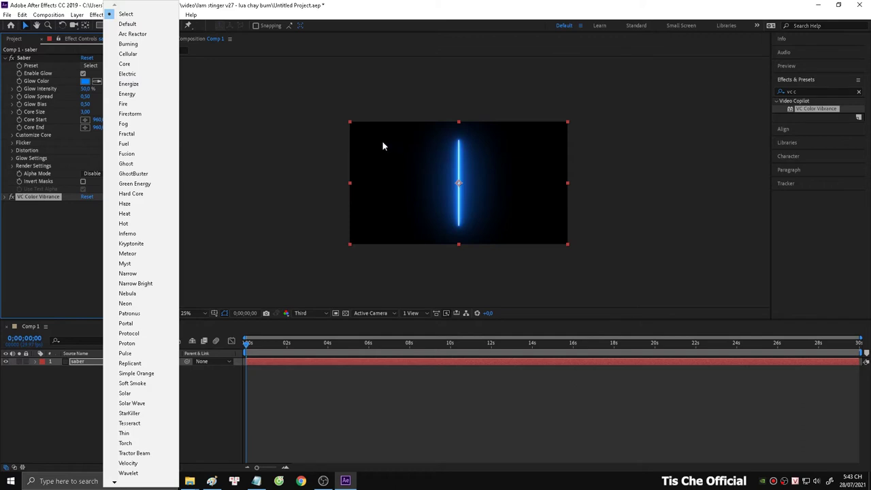
pyautogui.click(140, 84)
pyautogui.click(117, 66)
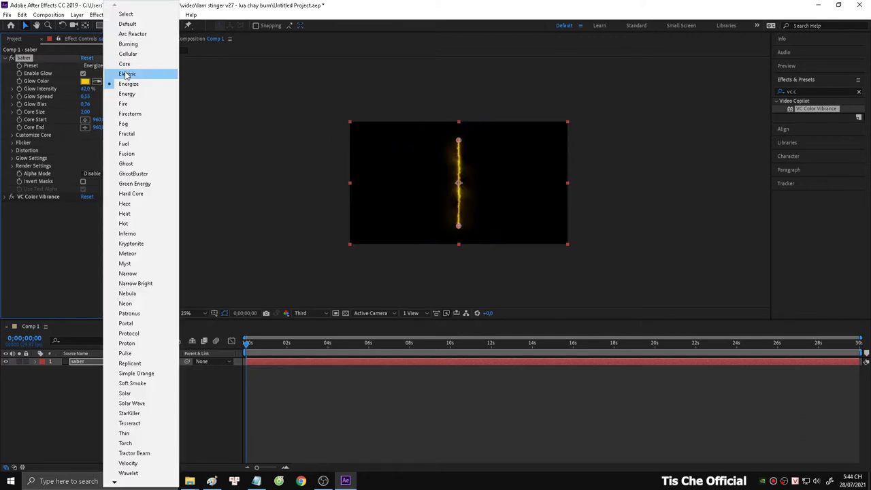
pyautogui.click(125, 74)
pyautogui.scroll(3, 480, 191)
pyautogui.scroll(-4, 477, 160)
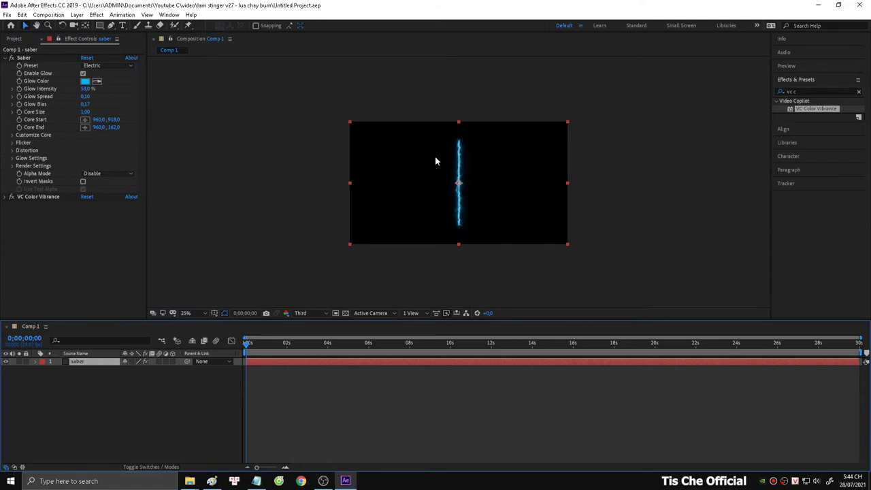
# - Check the flame outline in the Paint reference and draw a similar closed, irregular curved mask on the saber layer with the Pen tool
pyautogui.click(212, 481)
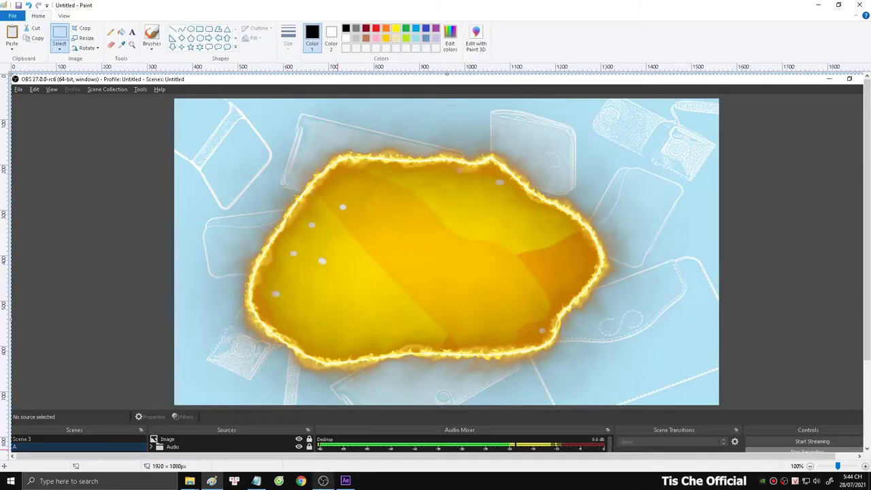
pyautogui.click(345, 481)
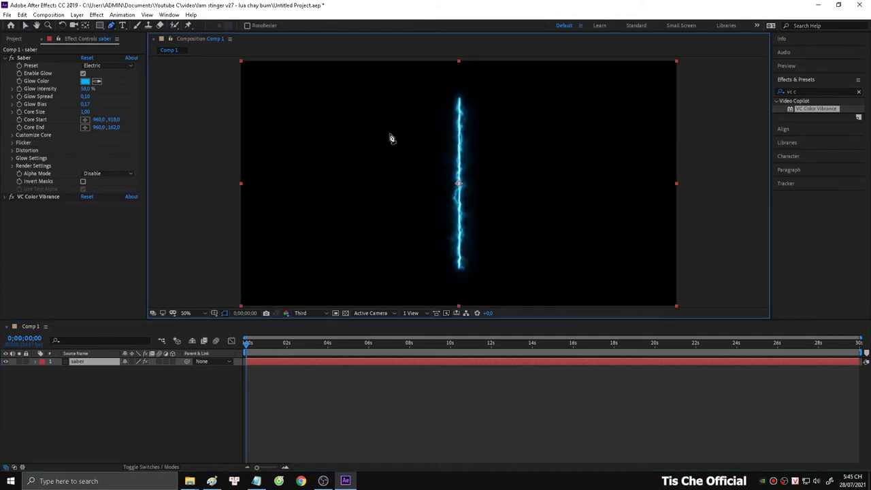
pyautogui.hotkey('alt', 'Tab')
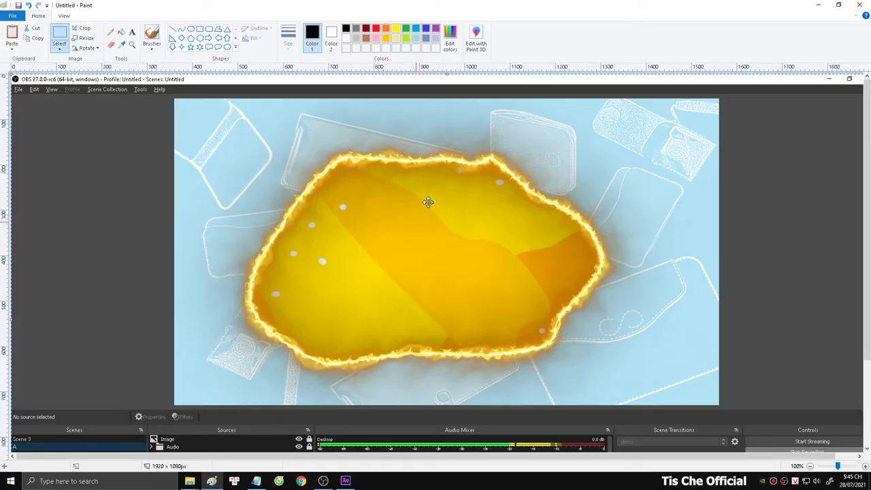
pyautogui.hotkey('alt', 'Tab')
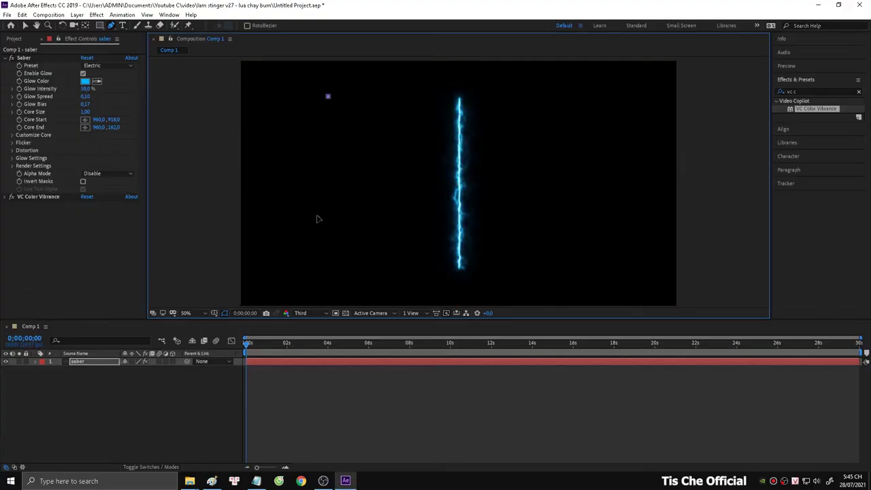
pyautogui.click(315, 226)
pyautogui.moveTo(315, 228); pyautogui.dragTo(344, 260)
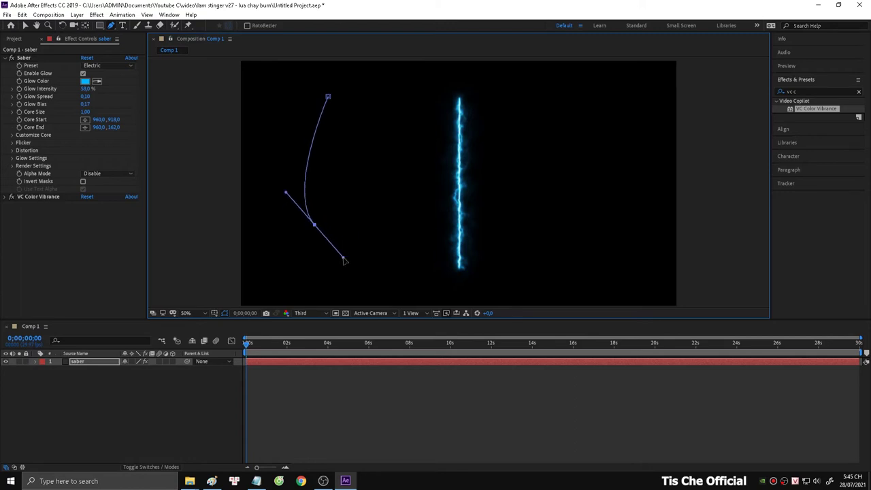
pyautogui.click(424, 273)
pyautogui.moveTo(535, 259); pyautogui.dragTo(547, 235)
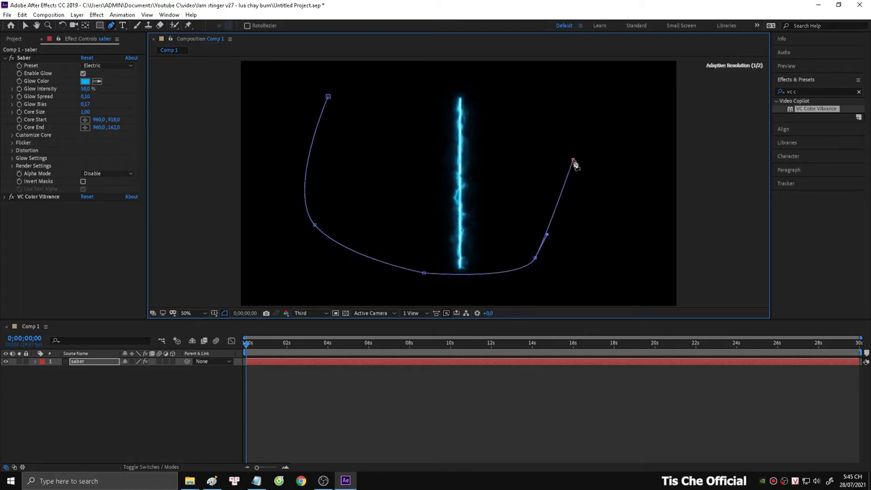
pyautogui.moveTo(574, 160); pyautogui.dragTo(618, 119)
pyautogui.moveTo(548, 89); pyautogui.dragTo(504, 84)
pyautogui.moveTo(400, 97); pyautogui.dragTo(356, 89)
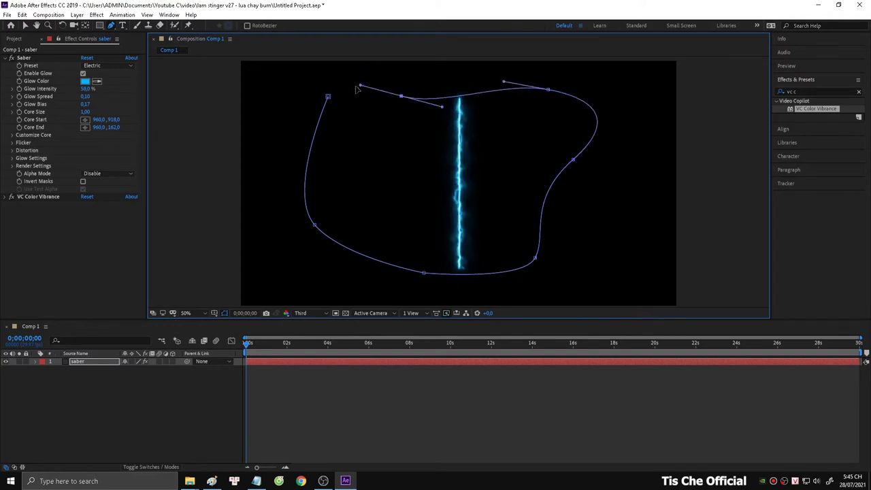
pyautogui.click(329, 97)
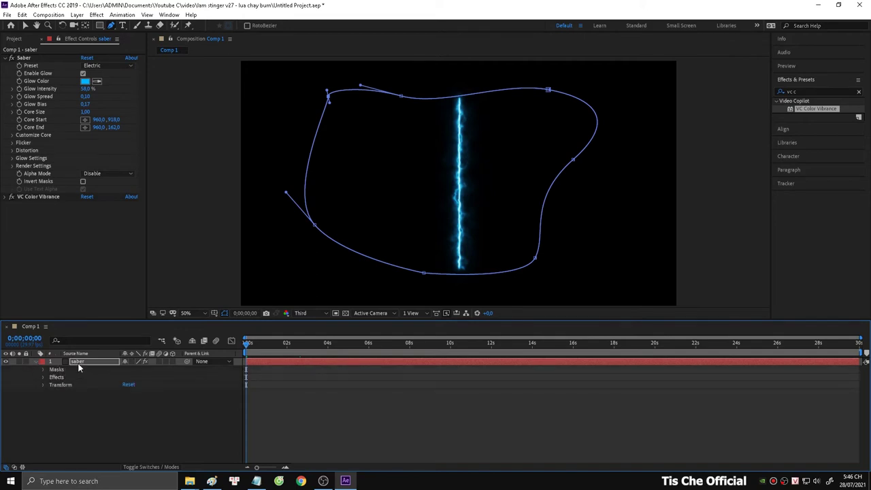
# - Enable keyframing on Mask 1's Mask Path and move the keyframe from the start to about 1.3 seconds
pyautogui.click(43, 370)
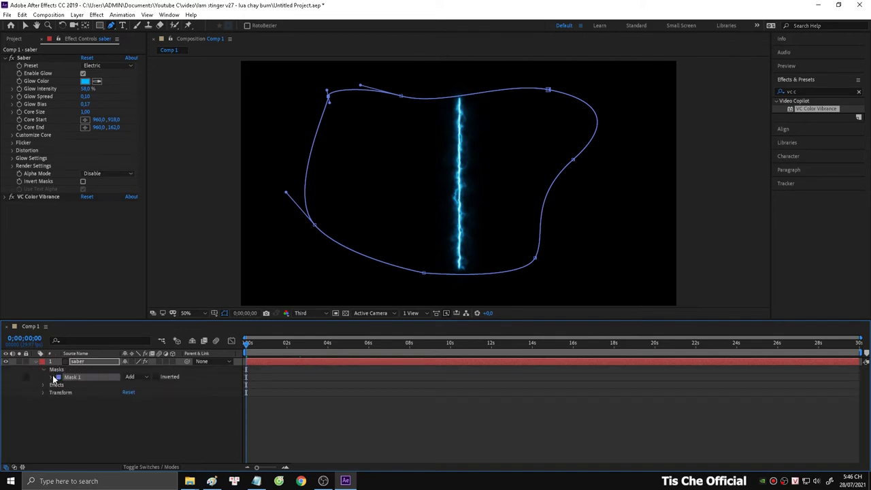
pyautogui.click(54, 377)
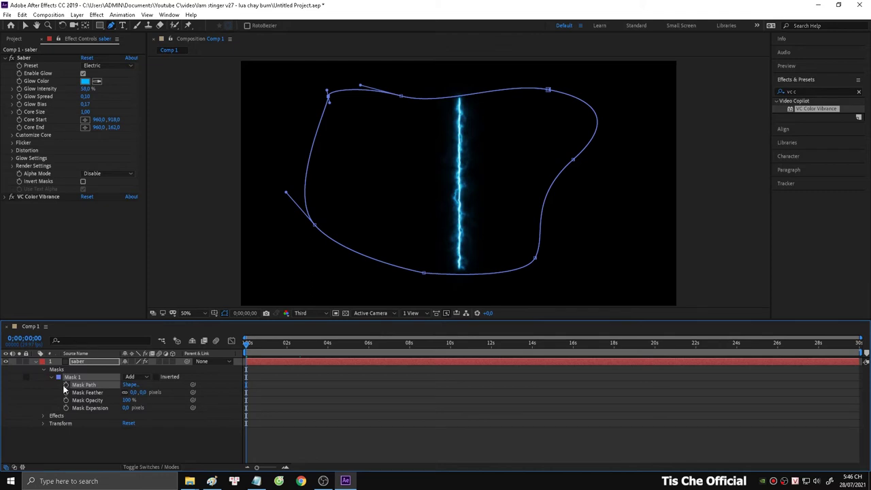
pyautogui.click(66, 385)
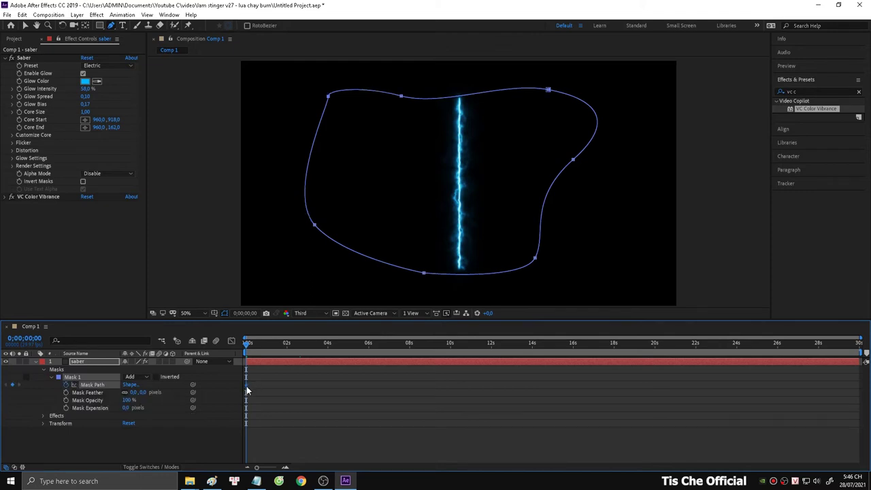
pyautogui.moveTo(246, 385); pyautogui.dragTo(272, 385)
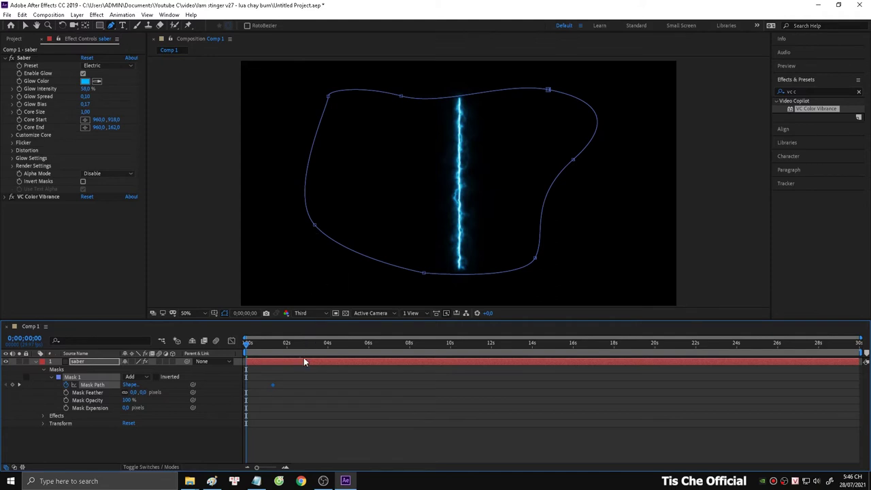
# - Collapse the mask at 0;00;00;00 by gathering all its vertices into one small cluster left of the frame's center
pyautogui.click(303, 360)
pyautogui.moveTo(314, 225); pyautogui.dragTo(403, 188)
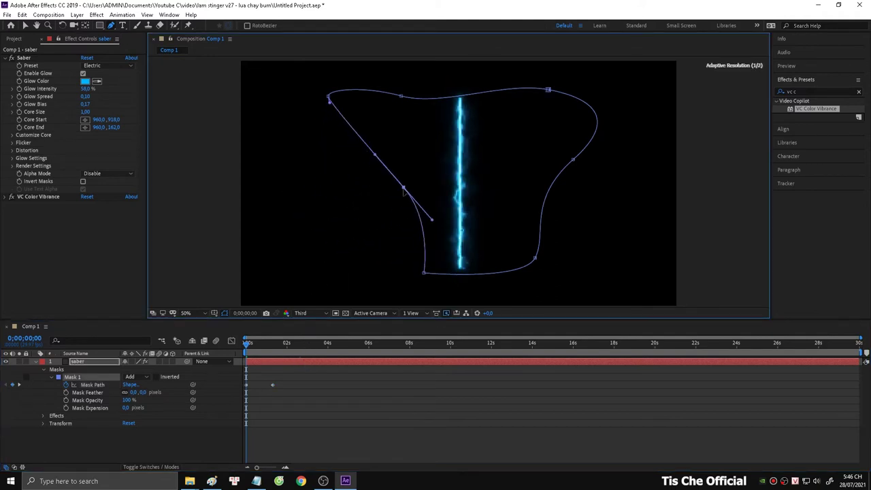
pyautogui.moveTo(423, 273); pyautogui.dragTo(412, 191)
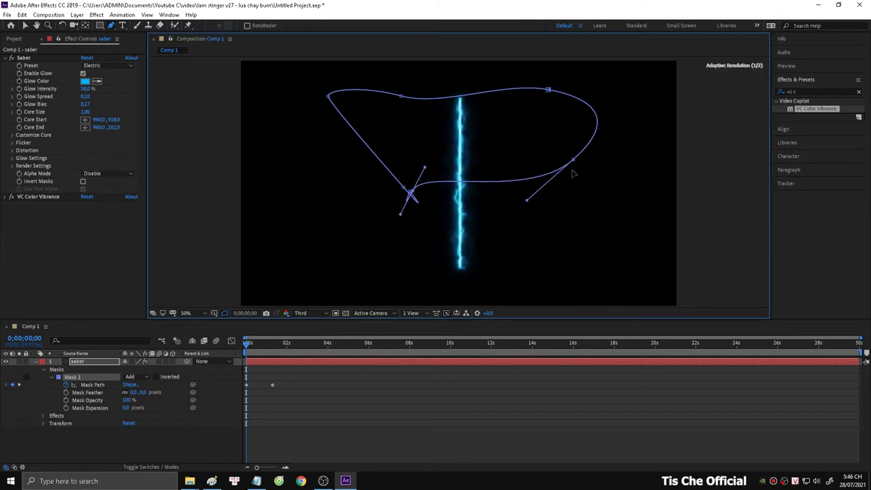
pyautogui.moveTo(573, 162); pyautogui.dragTo(472, 148)
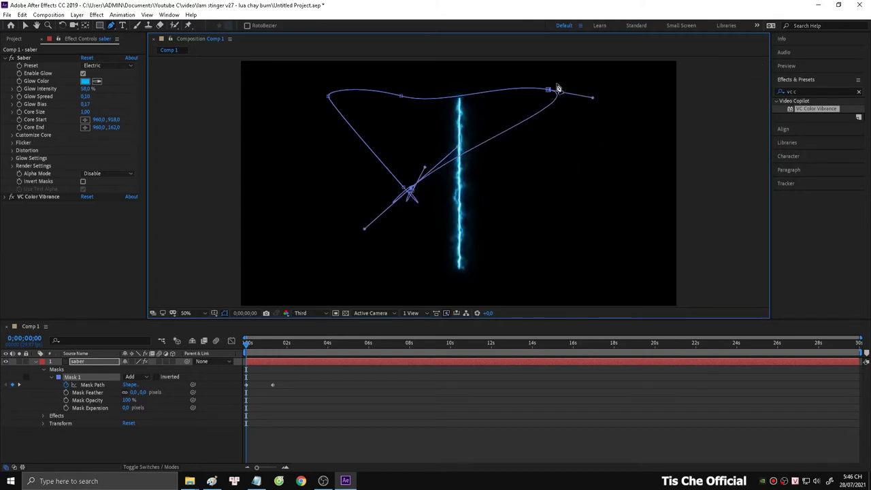
pyautogui.moveTo(548, 89); pyautogui.dragTo(411, 190)
pyautogui.moveTo(401, 96); pyautogui.dragTo(410, 187)
pyautogui.moveTo(328, 96); pyautogui.dragTo(410, 188)
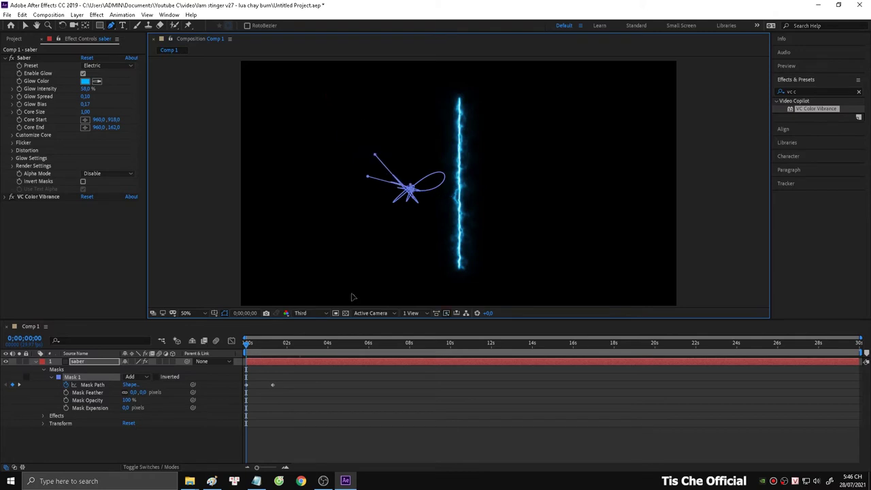
pyautogui.click(311, 361)
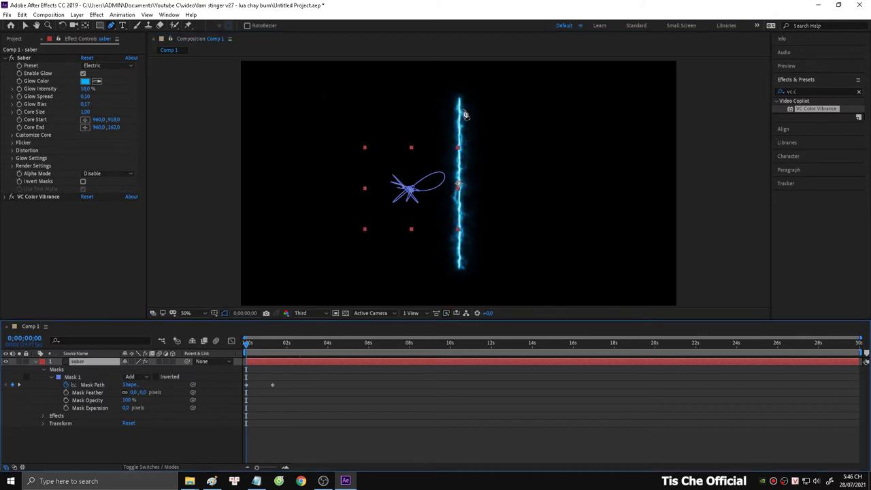
# - Set the Saber effect's Core Type to Layer Masks under Customize Core
pyautogui.click(26, 139)
pyautogui.click(12, 136)
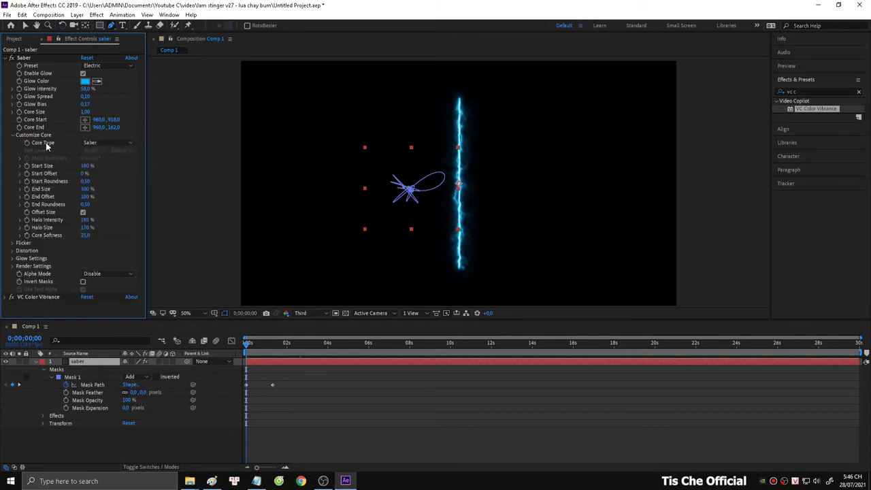
pyautogui.click(89, 143)
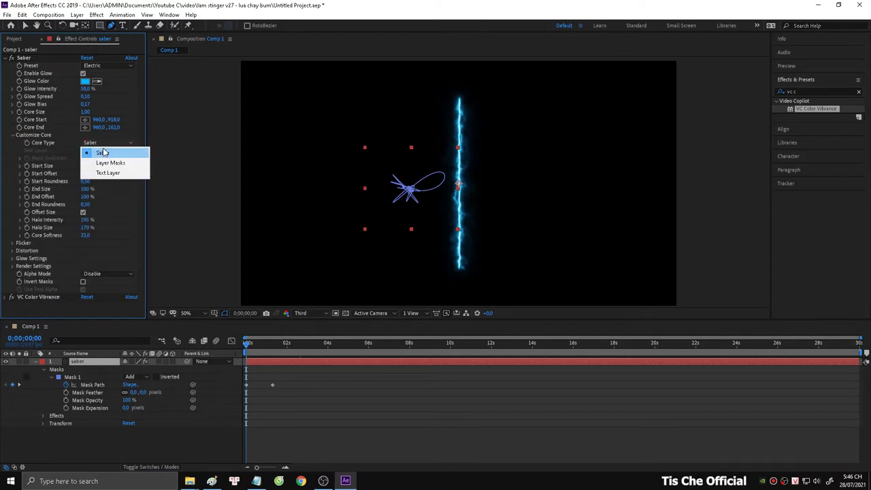
pyautogui.click(111, 163)
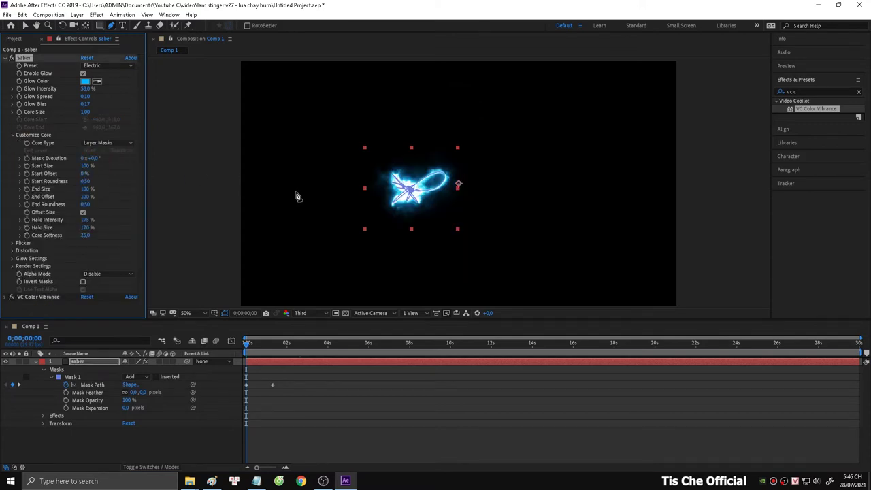
# - Pull the mask's leftover loop into the small cluster, save the project and deselect the mask
pyautogui.scroll(4, 407, 188)
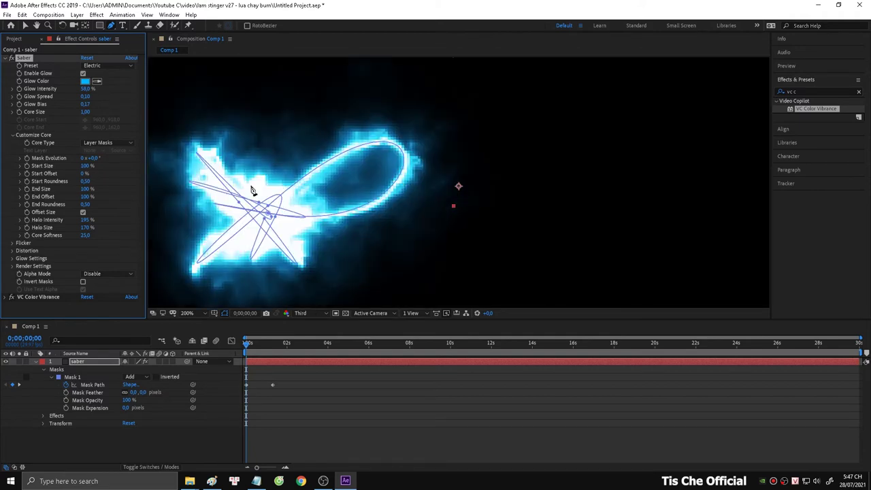
pyautogui.moveTo(403, 153); pyautogui.dragTo(196, 265)
pyautogui.scroll(-2, 320, 245)
pyautogui.hotkey('ctrl', 's')
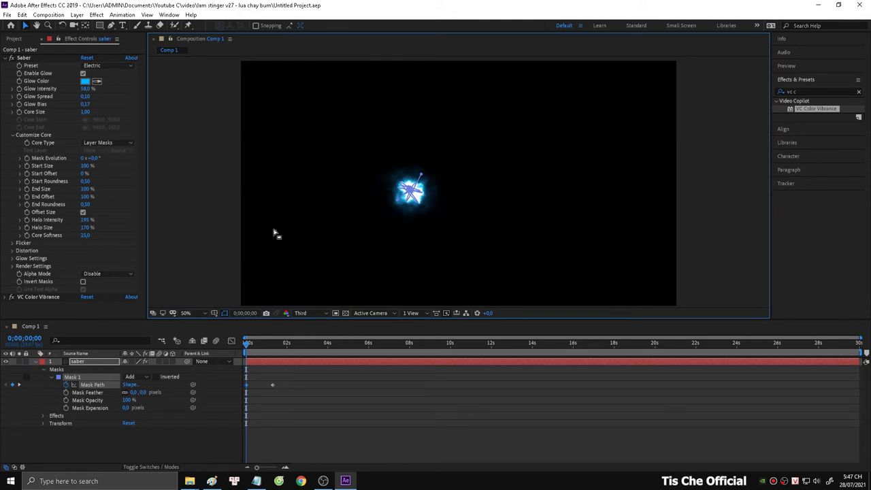
pyautogui.press('v')
pyautogui.click(210, 209)
pyautogui.click(210, 213)
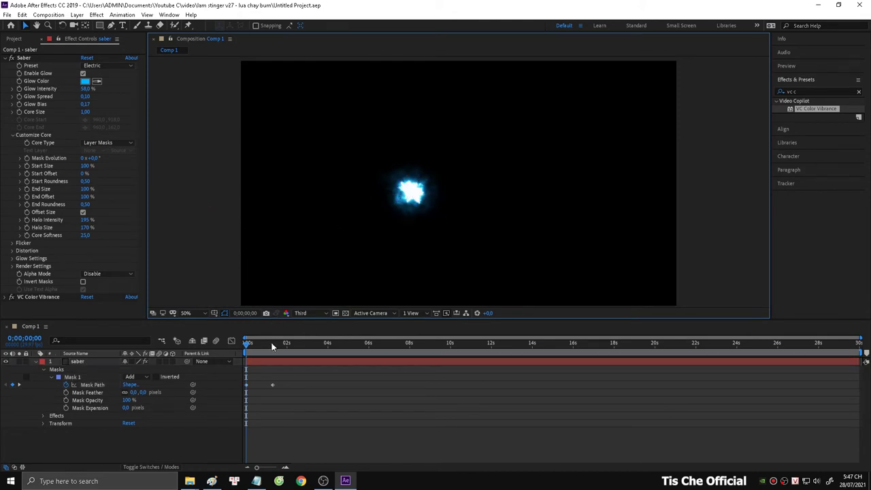
# - Preview the expanding outline and move the second Mask Path keyframe back to about 1 second
pyautogui.press('space')
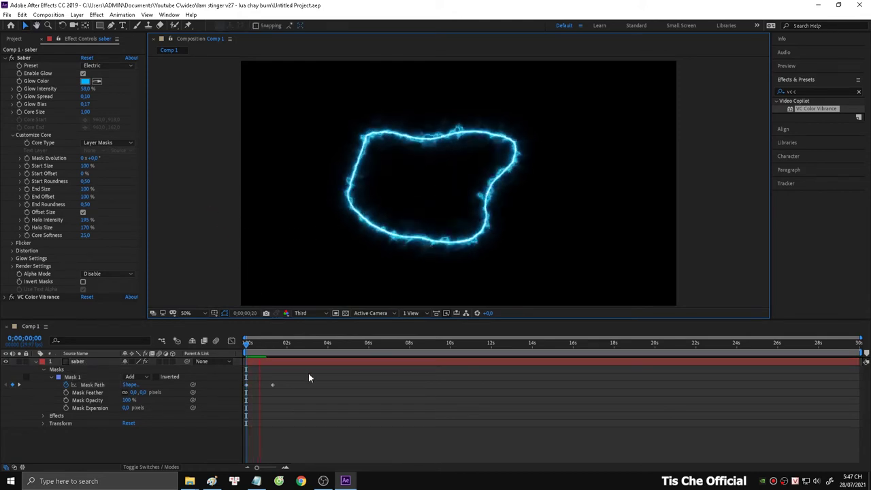
pyautogui.click(259, 344)
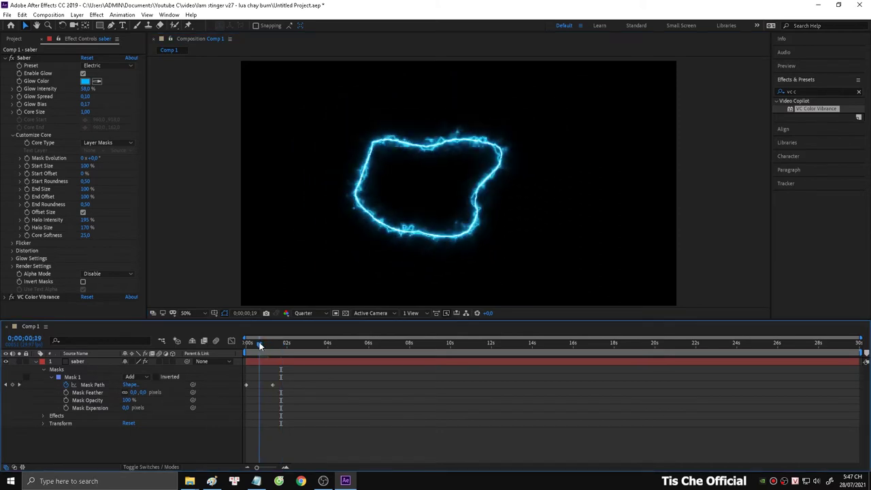
pyautogui.moveTo(259, 345); pyautogui.dragTo(234, 347)
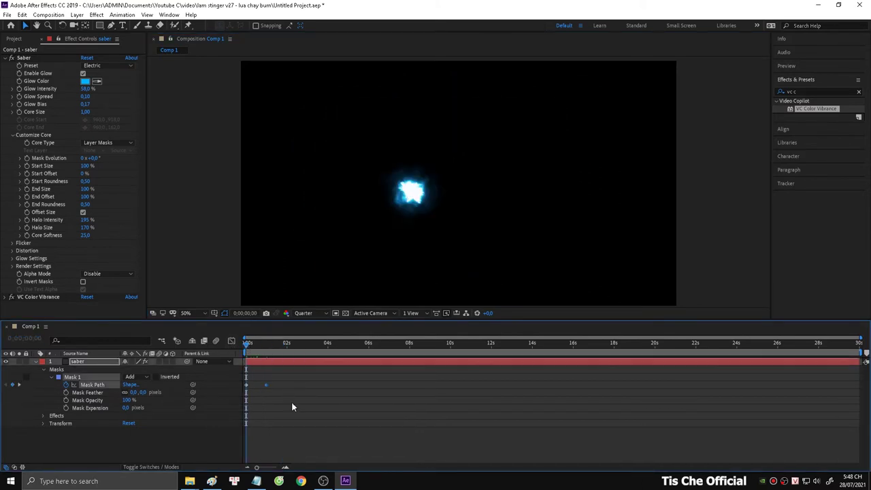
# - At 0;00;01;14, pull the mask's left side and upper-left corner outward into an uneven outline
pyautogui.click(274, 344)
pyautogui.moveTo(317, 253); pyautogui.dragTo(285, 253)
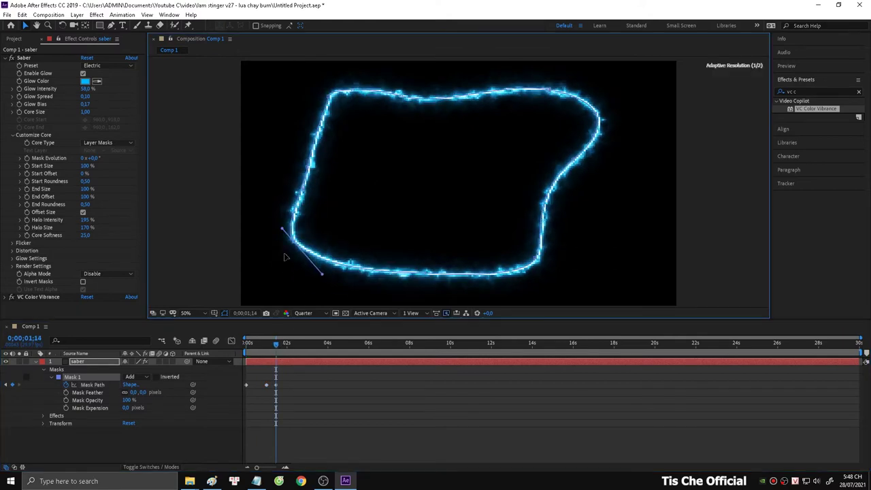
pyautogui.moveTo(307, 168); pyautogui.dragTo(277, 149)
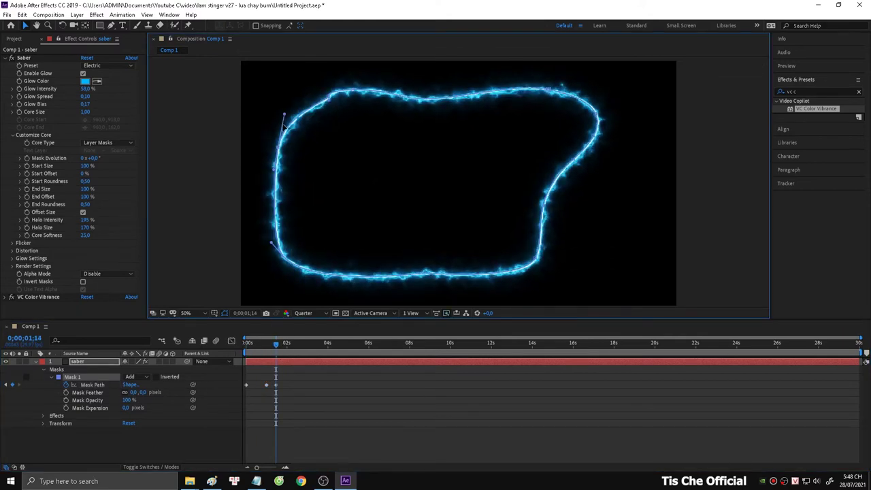
pyautogui.moveTo(285, 119); pyautogui.dragTo(315, 140)
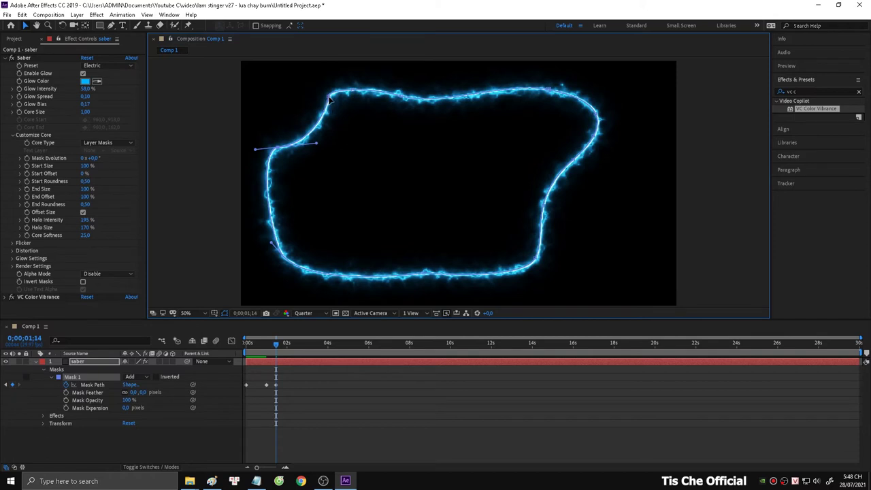
pyautogui.moveTo(329, 95); pyautogui.dragTo(283, 85)
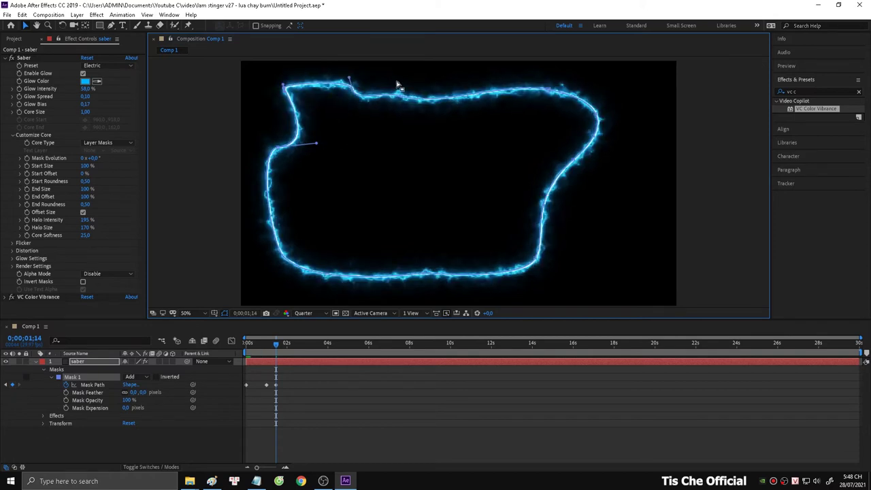
# - Reshape the mask's upper, right and lower edges outward into an irregular outline nearer the frame borders
pyautogui.moveTo(401, 94); pyautogui.dragTo(425, 78)
pyautogui.moveTo(548, 90); pyautogui.dragTo(541, 70)
pyautogui.moveTo(596, 113); pyautogui.dragTo(570, 126)
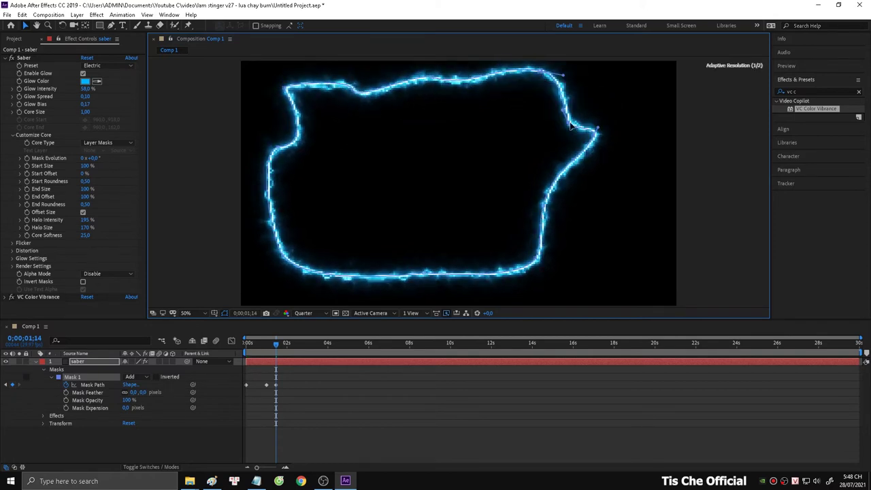
pyautogui.moveTo(572, 162); pyautogui.dragTo(608, 183)
pyautogui.moveTo(546, 205); pyautogui.dragTo(598, 235)
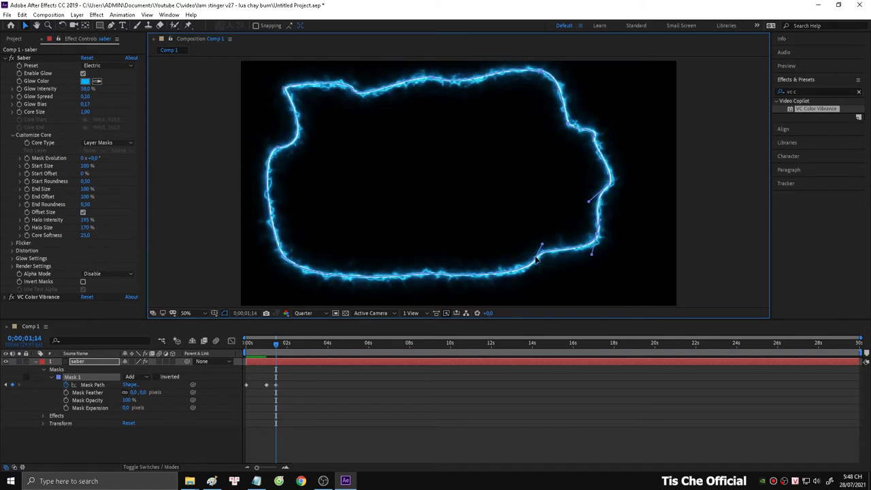
pyautogui.moveTo(536, 260); pyautogui.dragTo(565, 281)
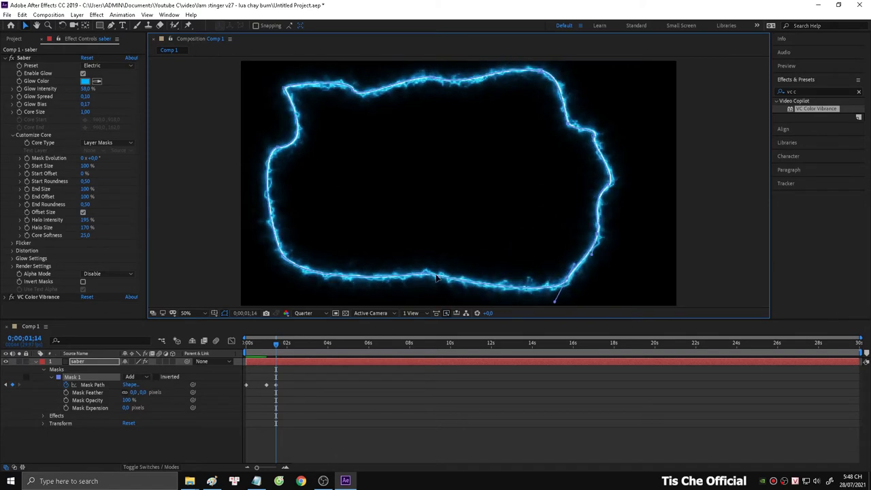
pyautogui.moveTo(428, 274); pyautogui.dragTo(407, 290)
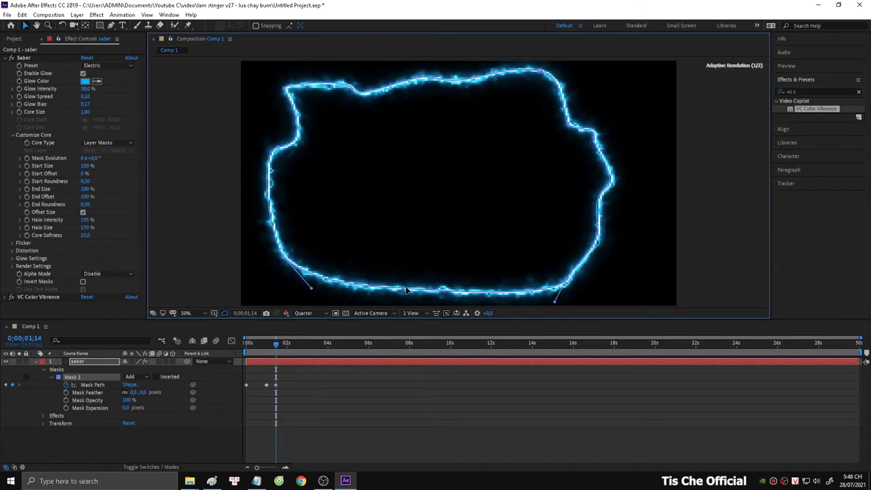
# - Add a vertex to the mask's lower edge with the Pen tool and pull it down toward the lower-left corner
pyautogui.press('g')
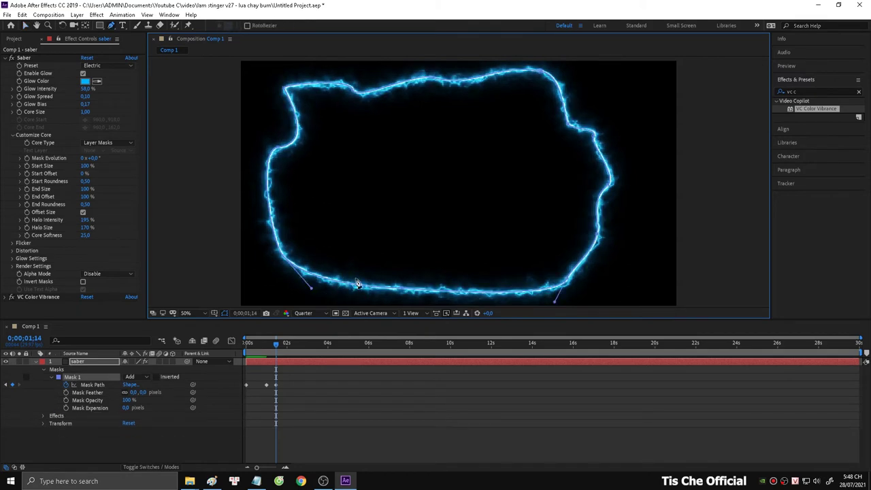
pyautogui.scroll(1, 335, 296)
pyautogui.press('space')
pyautogui.moveTo(348, 251); pyautogui.dragTo(382, 234)
pyautogui.press('f')
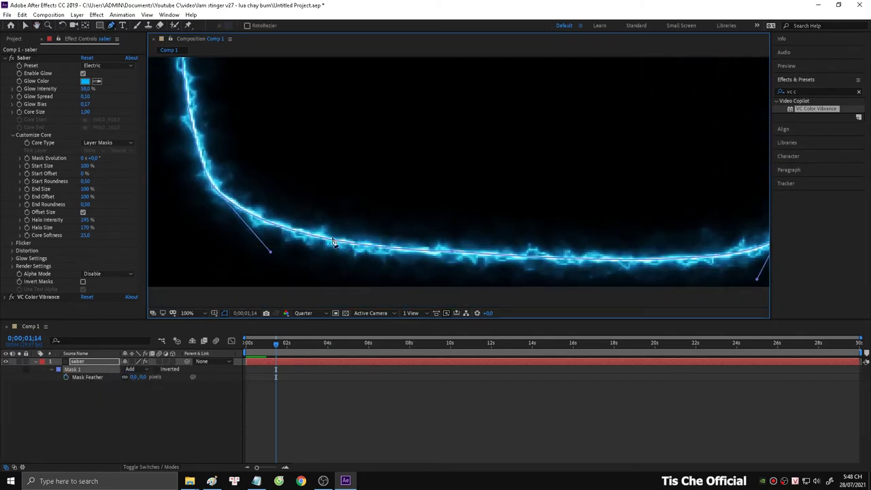
pyautogui.click(350, 243)
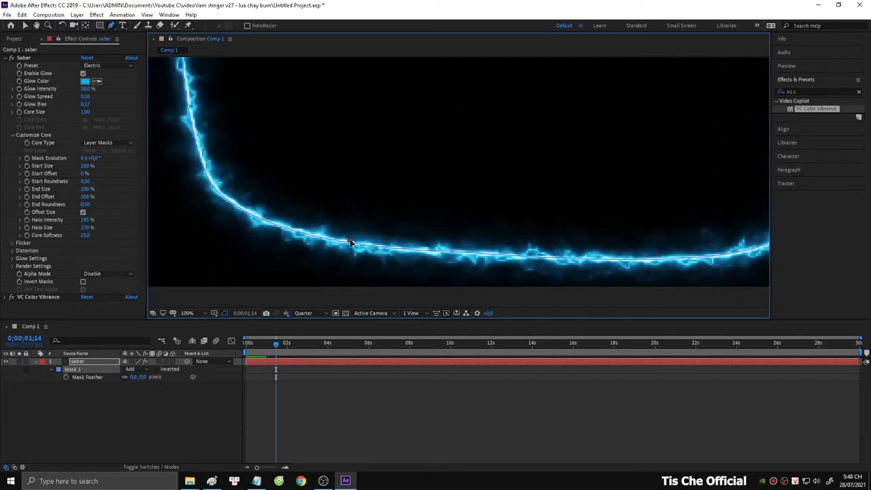
pyautogui.hotkey('ctrl', 'z')
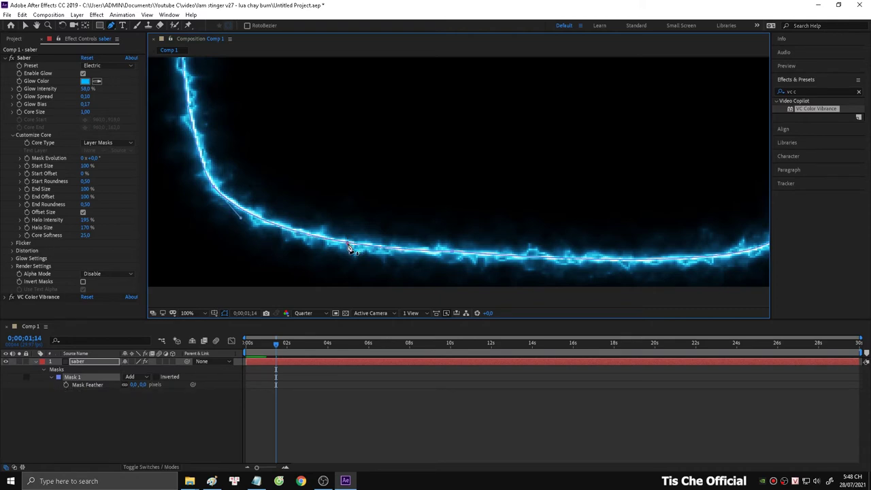
pyautogui.press('v')
pyautogui.moveTo(356, 213); pyautogui.dragTo(312, 271)
pyautogui.scroll(-1, 342, 248)
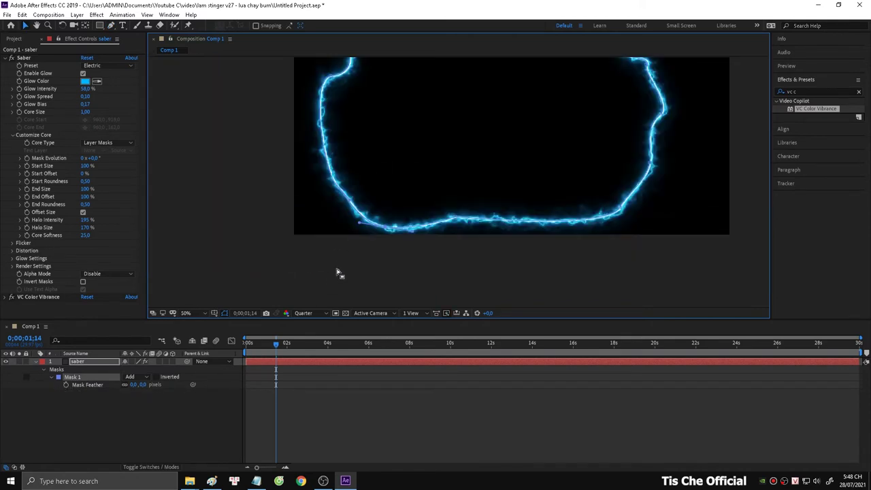
# - Preview the mask's expansion from the start and move the last Mask Path keyframe closer to the 1-second keyframe
pyautogui.press('space')
pyautogui.moveTo(426, 160); pyautogui.dragTo(339, 233)
pyautogui.doubleClick(51, 376)
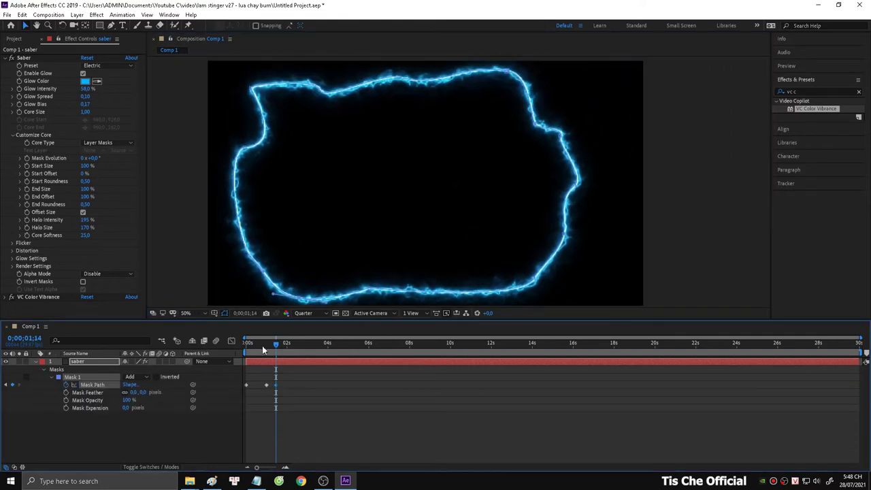
pyautogui.moveTo(264, 345); pyautogui.dragTo(232, 349)
pyautogui.press('space')
pyautogui.press('space')
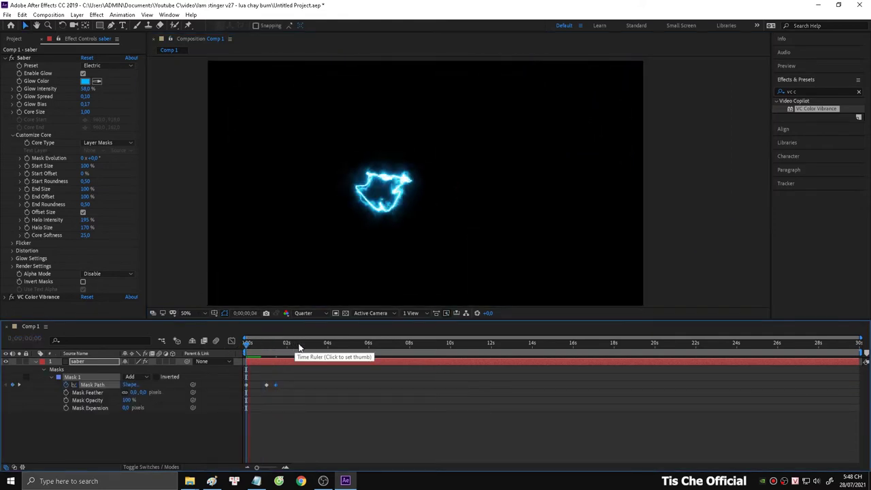
pyautogui.moveTo(275, 386); pyautogui.dragTo(271, 389)
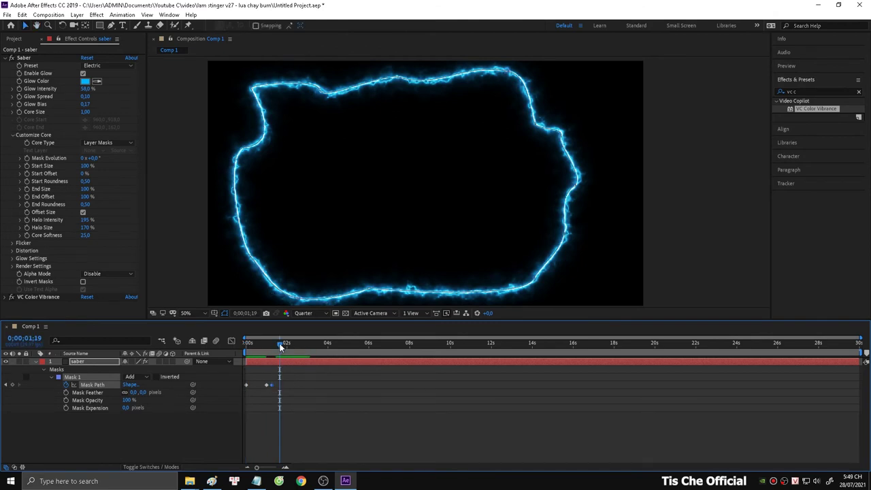
# - At 0;00;01;19, pull the mask's left side, upper-left corner and upper edge outward to the frame borders
pyautogui.moveTo(250, 257); pyautogui.dragTo(208, 264)
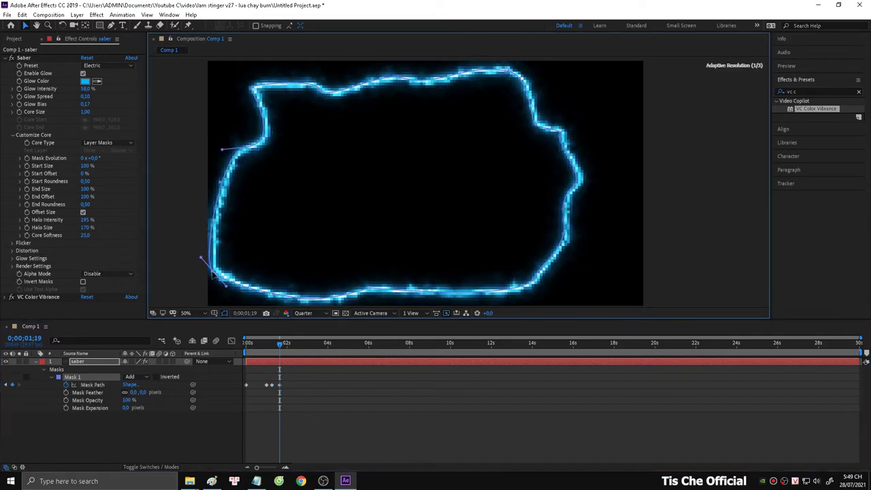
pyautogui.moveTo(244, 147); pyautogui.dragTo(205, 164)
pyautogui.moveTo(252, 88); pyautogui.dragTo(217, 68)
pyautogui.moveTo(320, 89); pyautogui.dragTo(341, 64)
pyautogui.moveTo(413, 85); pyautogui.dragTo(412, 111)
pyautogui.moveTo(412, 108); pyautogui.dragTo(409, 85)
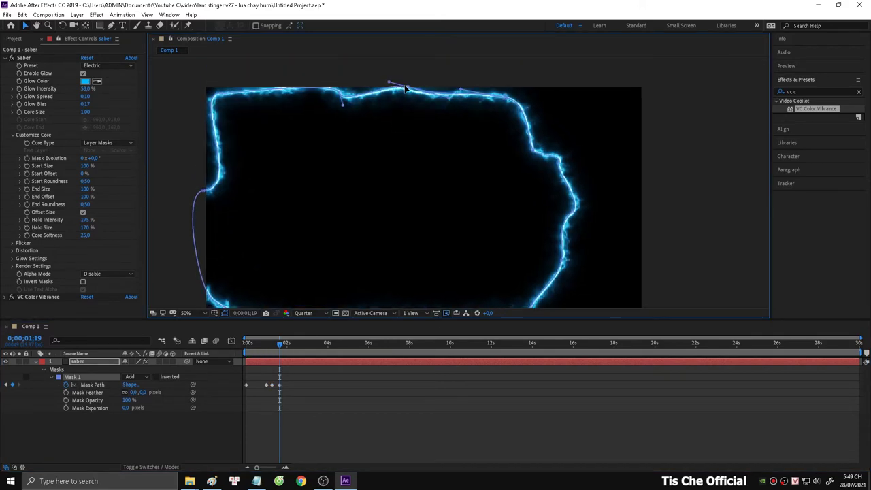
# - Reshape the mask's right and lower sides outward into an irregular outline that reaches the frame borders
pyautogui.moveTo(508, 97); pyautogui.dragTo(573, 97)
pyautogui.moveTo(548, 154); pyautogui.dragTo(602, 166)
pyautogui.moveTo(573, 211); pyautogui.dragTo(610, 235)
pyautogui.moveTo(610, 238); pyautogui.dragTo(551, 171)
pyautogui.moveTo(505, 194); pyautogui.dragTo(575, 197)
pyautogui.moveTo(470, 244); pyautogui.dragTo(490, 257)
pyautogui.moveTo(307, 249); pyautogui.dragTo(362, 270)
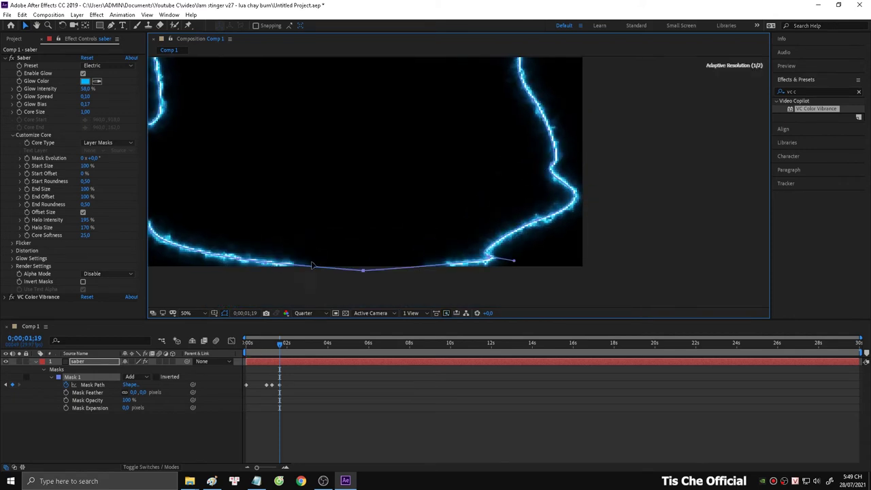
pyautogui.moveTo(205, 258); pyautogui.dragTo(305, 257)
pyautogui.moveTo(374, 238); pyautogui.dragTo(379, 251)
pyautogui.scroll(-2, 379, 252)
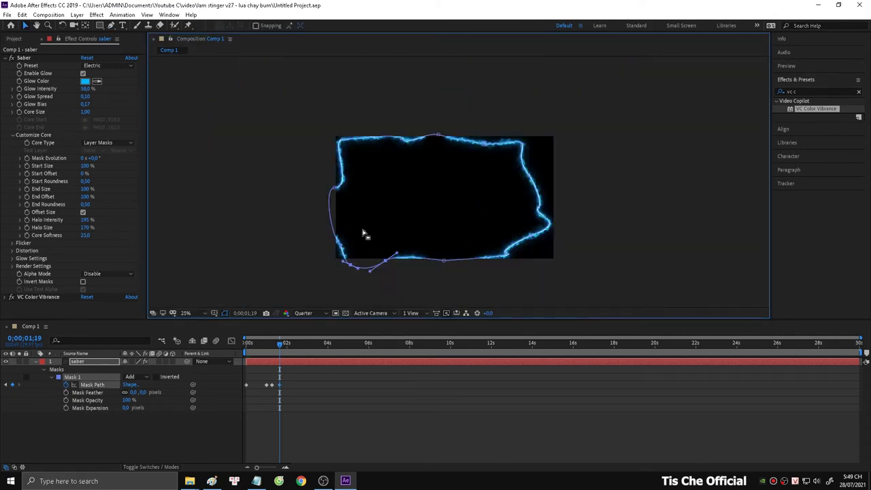
# - Preview the mask's expansion from the start of the composition
pyautogui.press('Home')
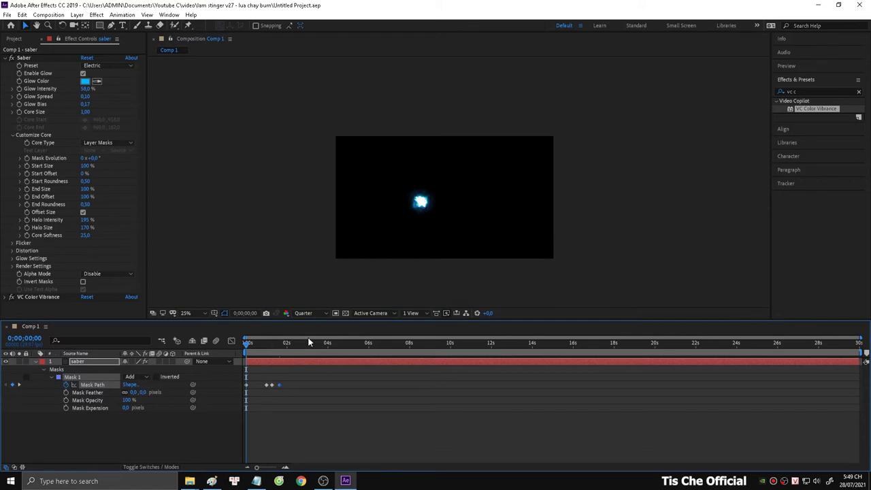
pyautogui.press('space')
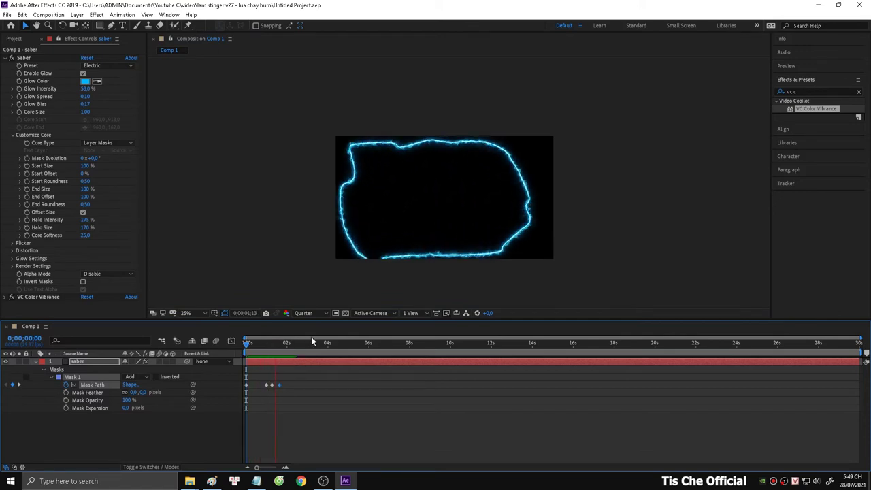
pyautogui.moveTo(311, 340); pyautogui.dragTo(245, 343)
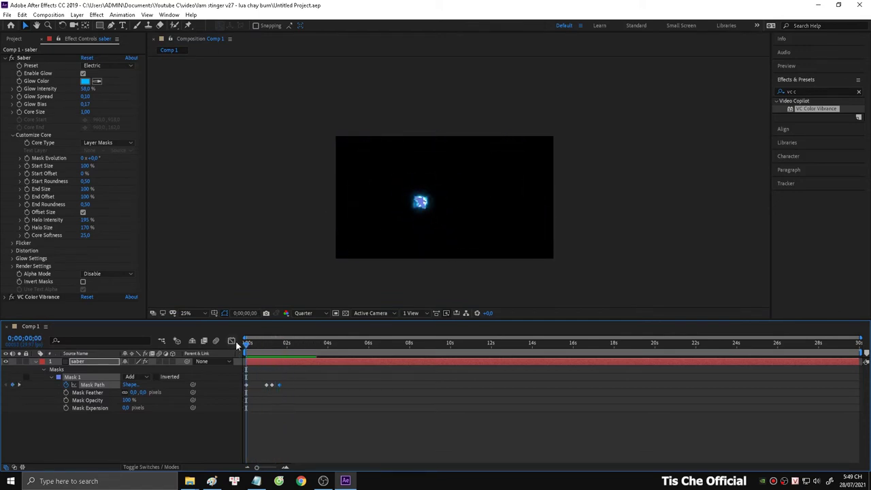
pyautogui.press('space')
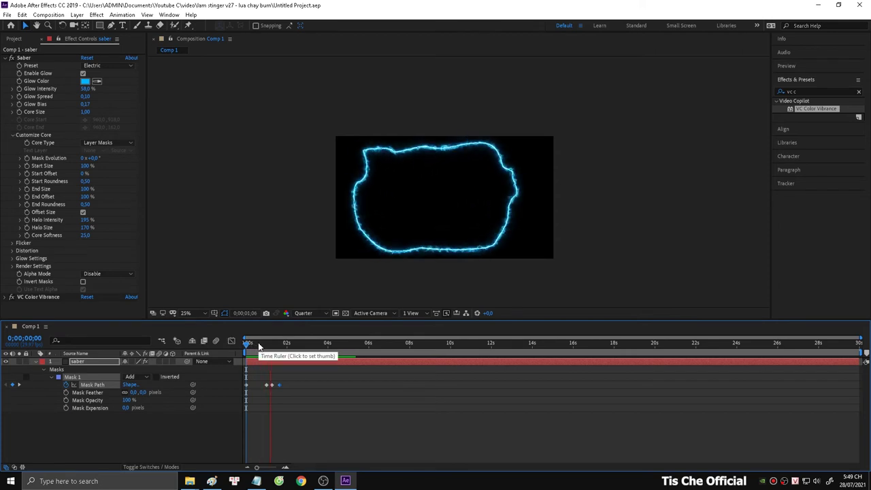
pyautogui.press('space')
pyautogui.press('k')
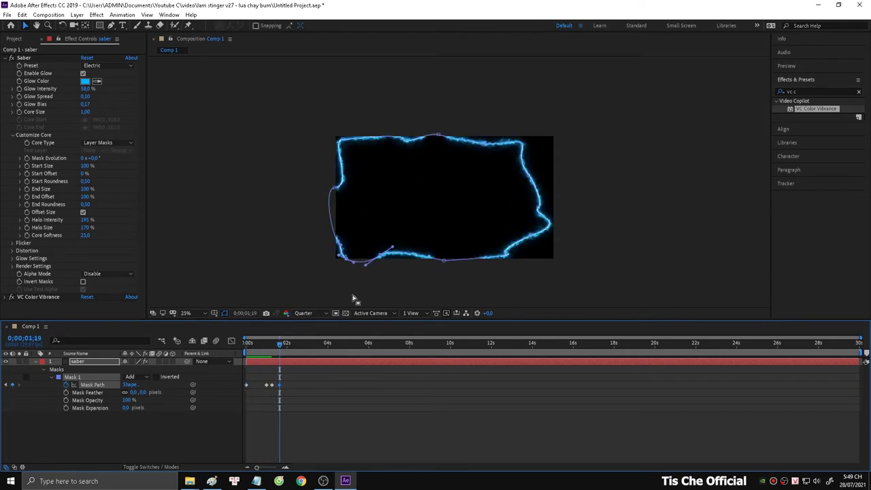
# - Shift the last three Mask Path keyframes earlier so their first one sits at 0;00;00;25, and preview the animation from the start
pyautogui.click(260, 348)
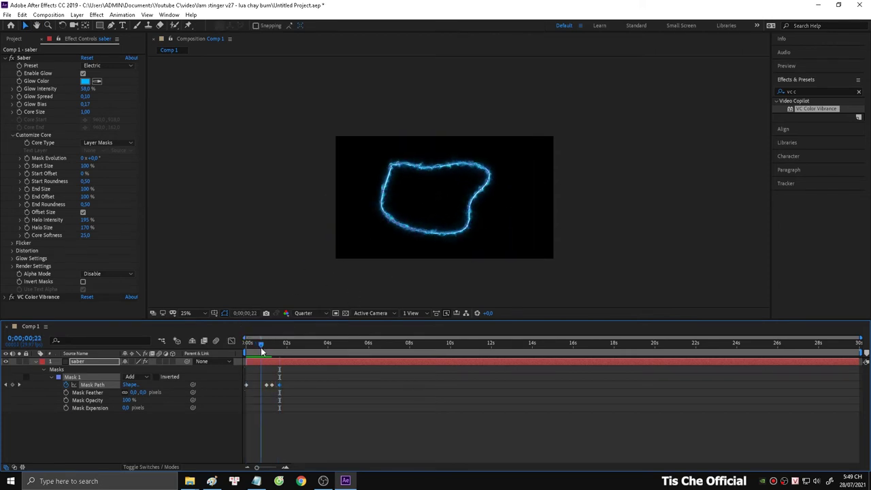
pyautogui.press('pagedown')
pyautogui.press('pagedown')
pyautogui.press('pagedown')
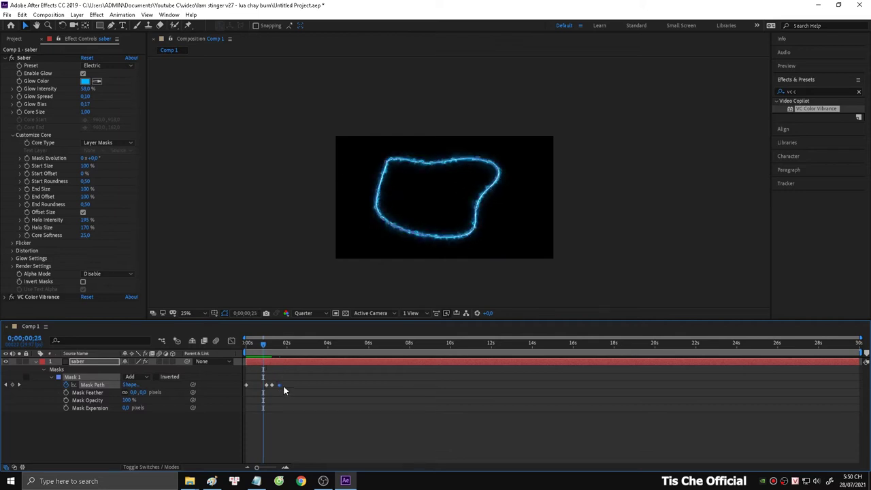
pyautogui.moveTo(285, 388); pyautogui.dragTo(265, 385)
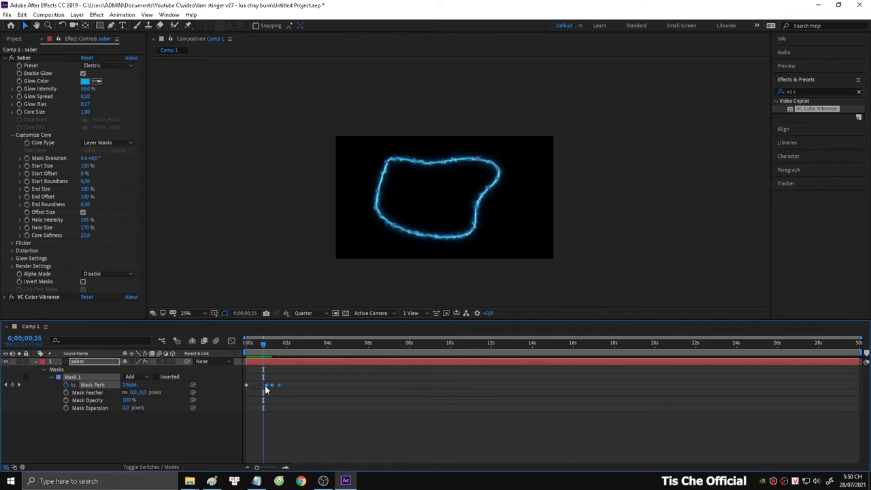
pyautogui.click(247, 345)
pyautogui.moveTo(247, 345); pyautogui.dragTo(227, 345)
pyautogui.press('space')
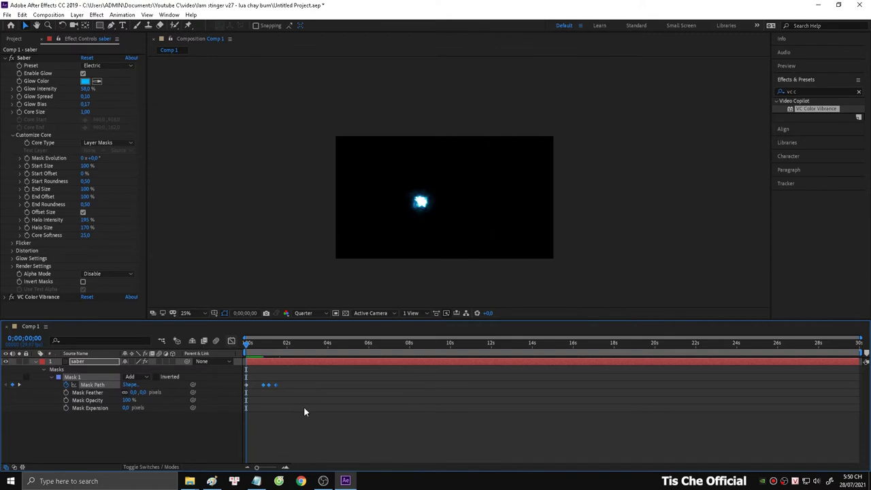
# - At 0;00;01;21, pull the mask's lower-left corner, left side and upper-left vertices completely outside the frame
pyautogui.click(307, 362)
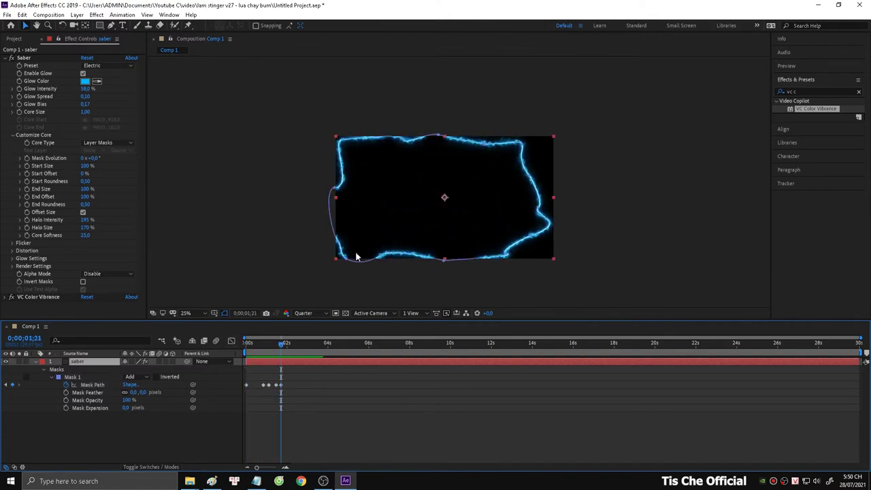
pyautogui.moveTo(346, 258); pyautogui.dragTo(322, 270)
pyautogui.moveTo(337, 238); pyautogui.dragTo(320, 237)
pyautogui.moveTo(336, 188); pyautogui.dragTo(307, 168)
pyautogui.moveTo(340, 140); pyautogui.dragTo(339, 124)
pyautogui.moveTo(386, 135); pyautogui.dragTo(409, 118)
# - Pull the mask's upper-right, right and lower vertices beyond the frame so the outline surrounds it
pyautogui.moveTo(485, 143); pyautogui.dragTo(572, 131)
pyautogui.moveTo(527, 175); pyautogui.dragTo(578, 177)
pyautogui.moveTo(538, 209); pyautogui.dragTo(609, 249)
pyautogui.moveTo(531, 236); pyautogui.dragTo(569, 275)
pyautogui.moveTo(505, 255); pyautogui.dragTo(502, 277)
pyautogui.moveTo(384, 255); pyautogui.dragTo(385, 277)
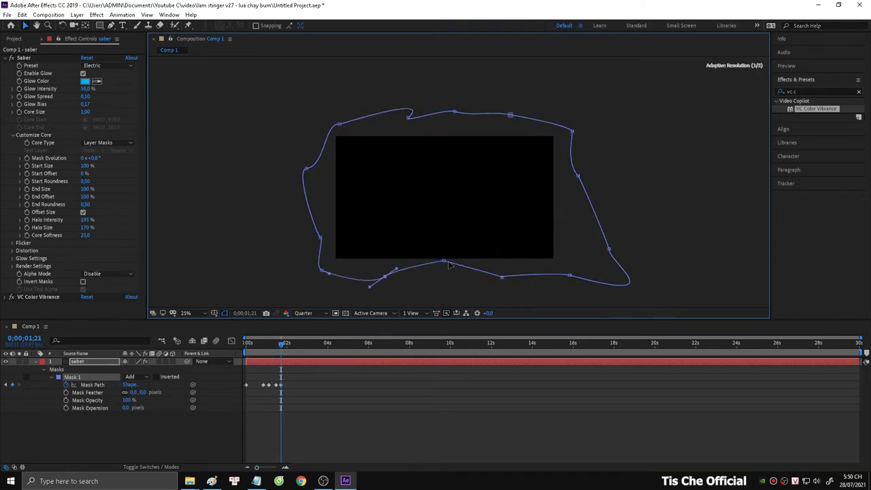
# - Preview the expansion from the start and delay the last Mask Path keyframe to about 2 seconds, checking the new timing
pyautogui.moveTo(281, 343); pyautogui.dragTo(211, 343)
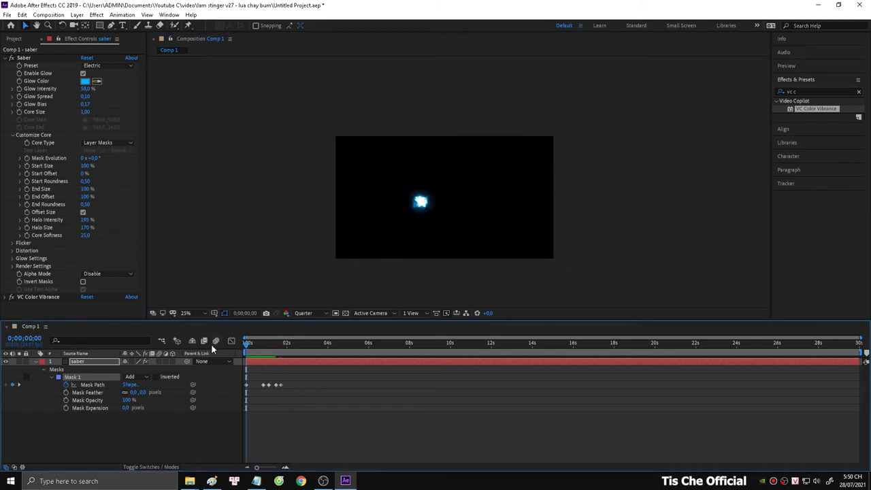
pyautogui.press('space')
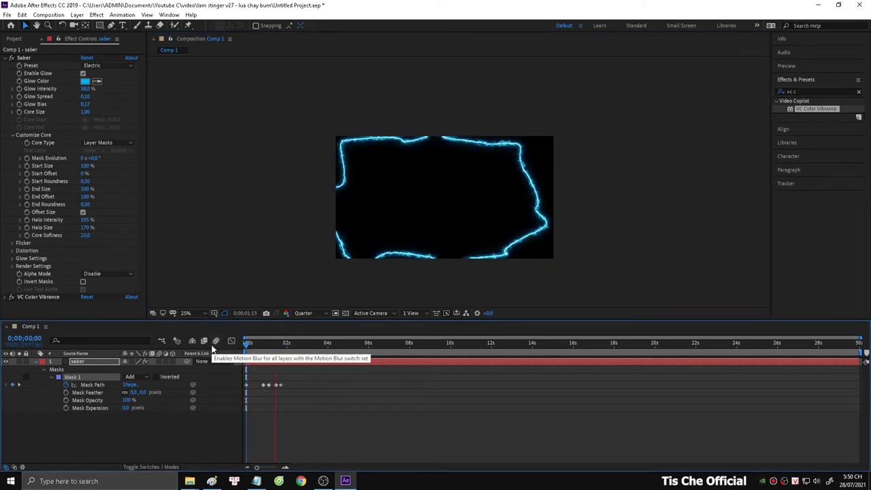
pyautogui.press('space')
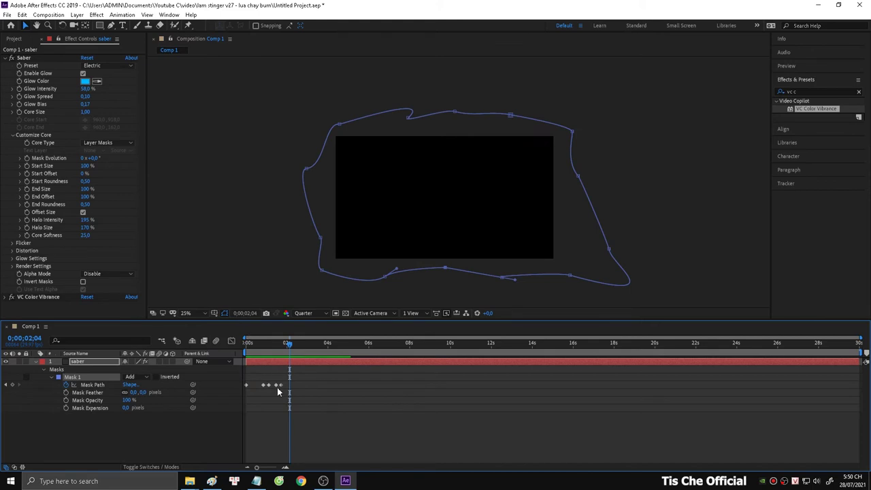
pyautogui.moveTo(281, 385); pyautogui.dragTo(287, 385)
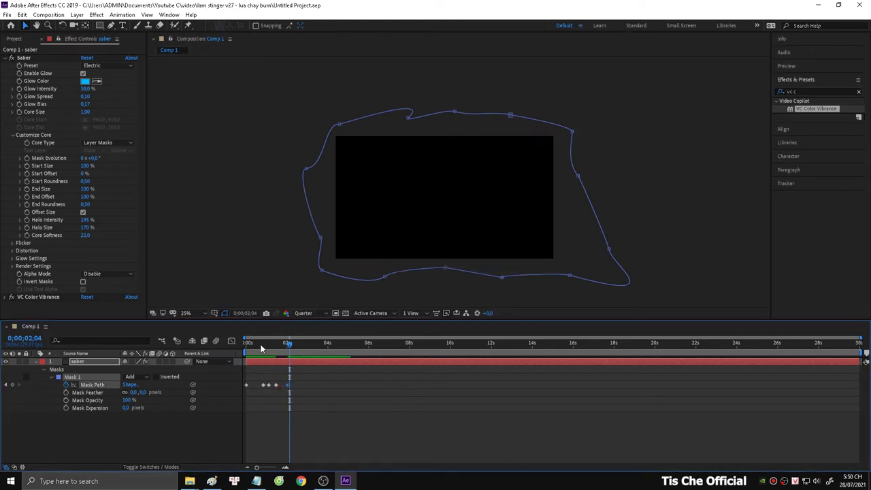
pyautogui.moveTo(261, 345); pyautogui.dragTo(230, 344)
pyautogui.press('space')
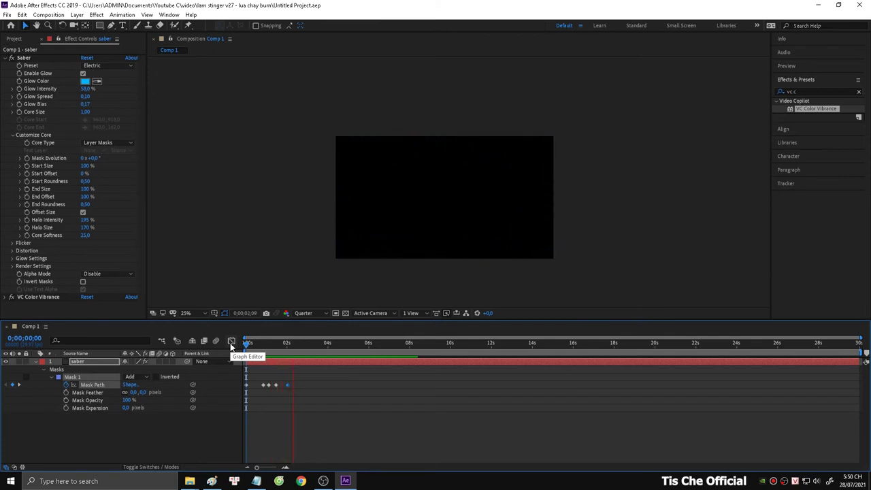
pyautogui.press('space')
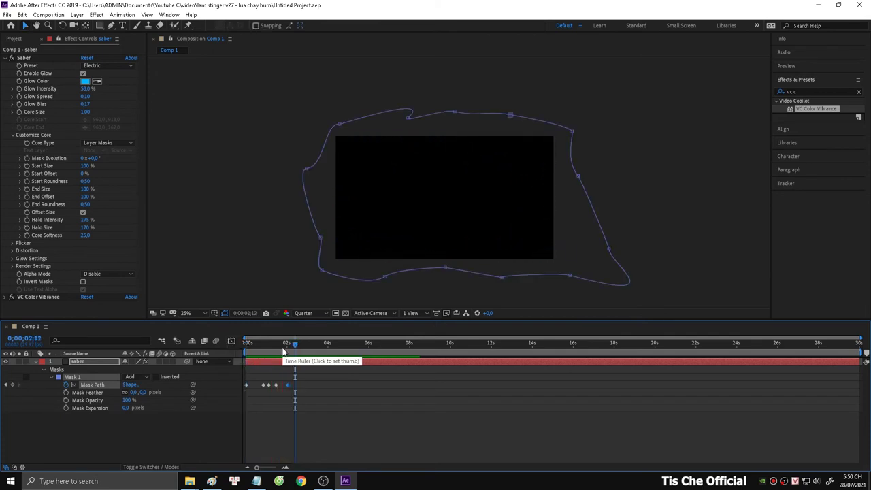
pyautogui.moveTo(283, 352); pyautogui.dragTo(259, 350)
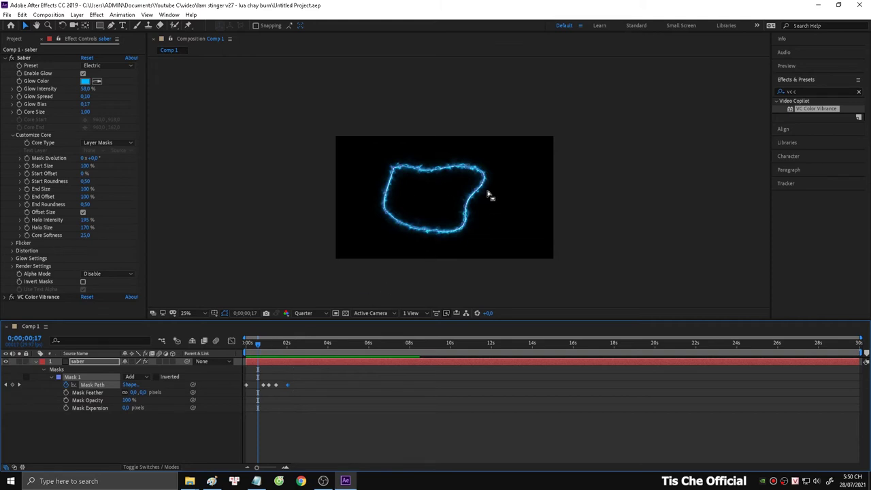
pyautogui.scroll(2, 449, 183)
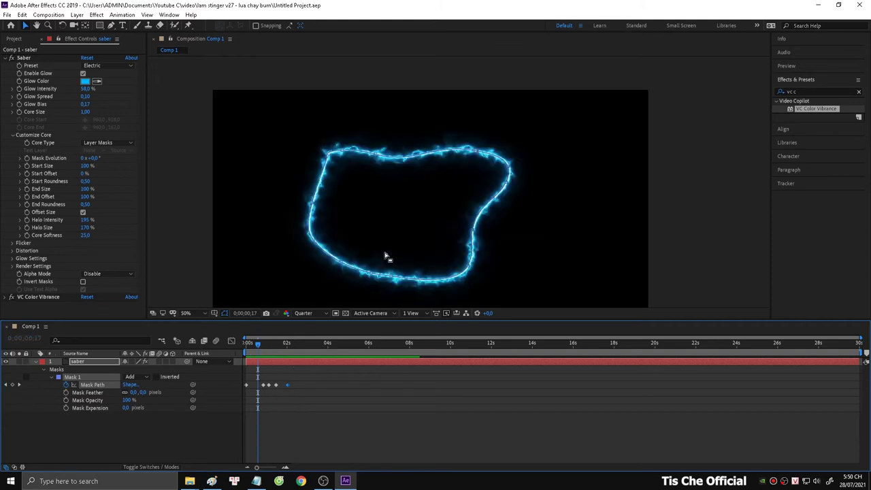
# - Create a white (FFFFFF) 1920 x 1080 solid layer named matte
pyautogui.rightClick(137, 424)
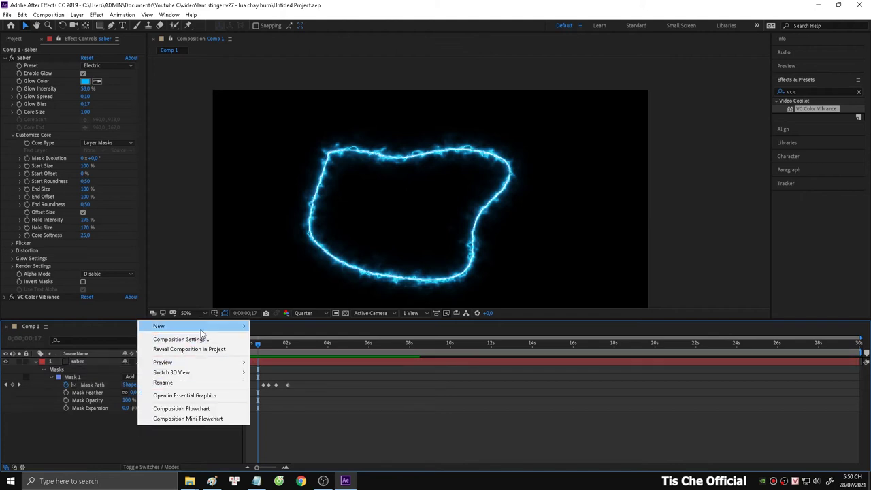
pyautogui.moveTo(203, 330)
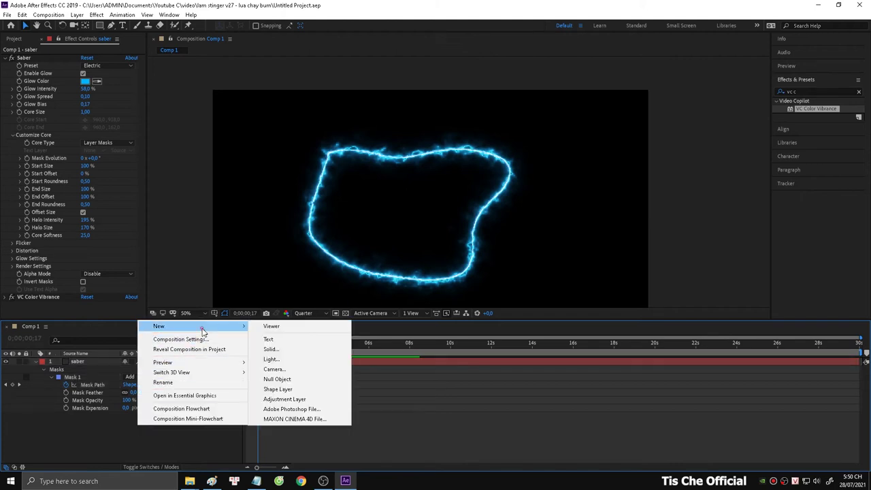
pyautogui.click(271, 349)
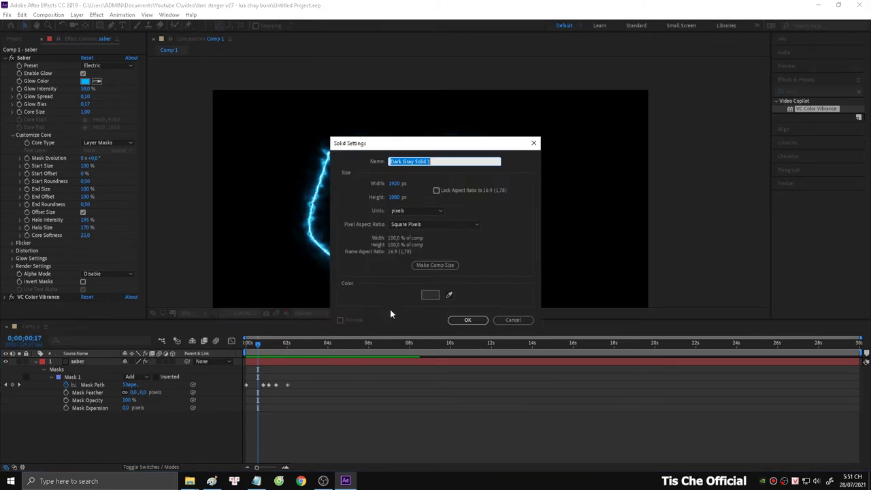
pyautogui.click(426, 298)
pyautogui.click(348, 214)
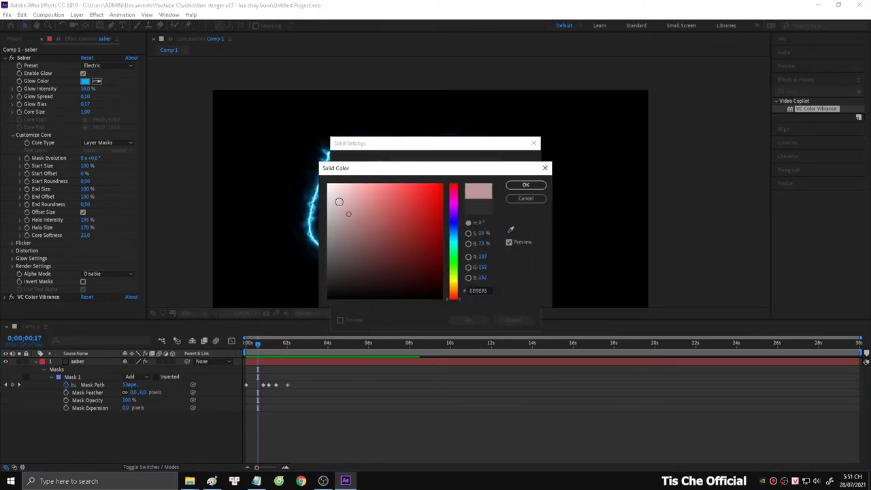
pyautogui.moveTo(339, 202); pyautogui.dragTo(322, 174)
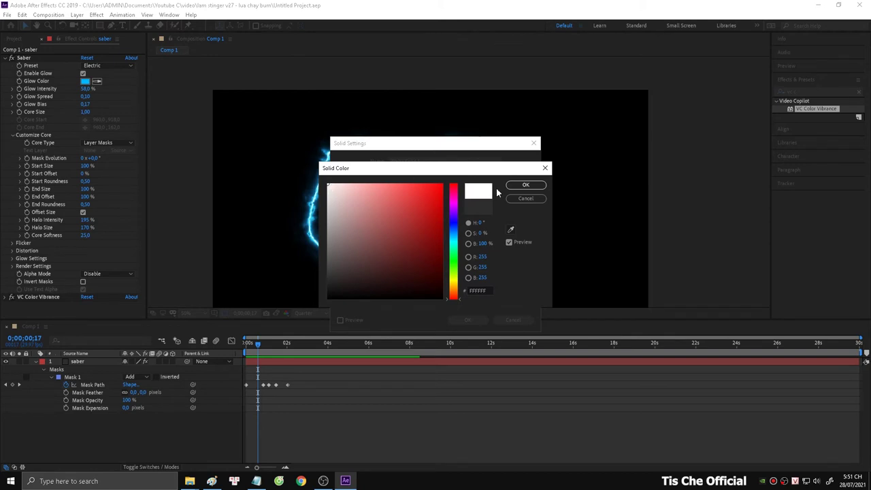
pyautogui.click(525, 185)
pyautogui.click(442, 162)
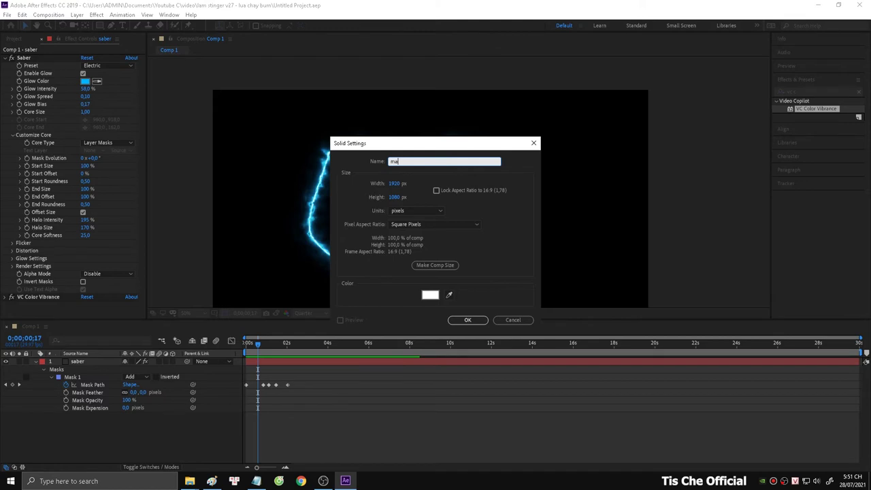
pyautogui.write('matte')
pyautogui.click(468, 320)
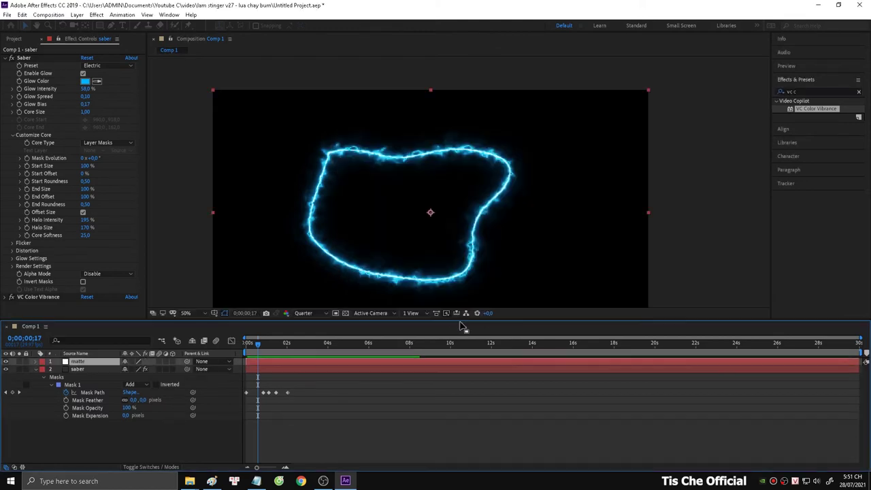
# - Place the matte layer beneath the saber layer and return to 0;00;00;00
pyautogui.moveTo(76, 365); pyautogui.dragTo(81, 446)
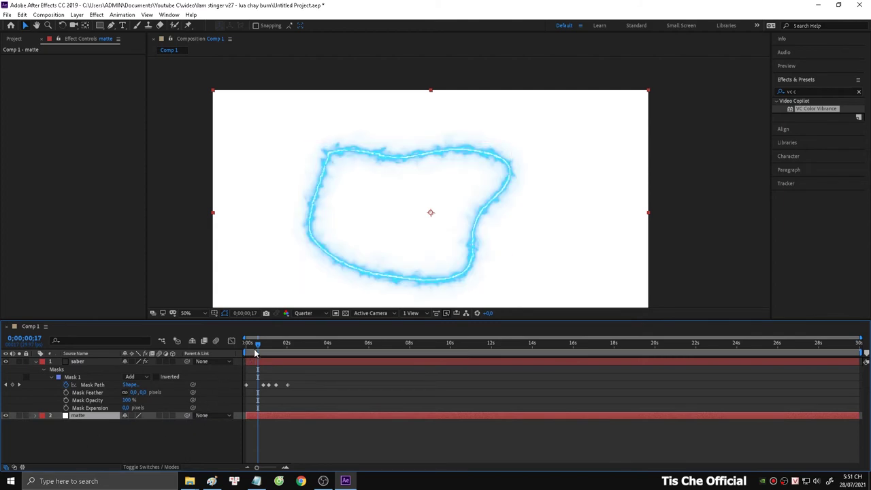
pyautogui.press('Home')
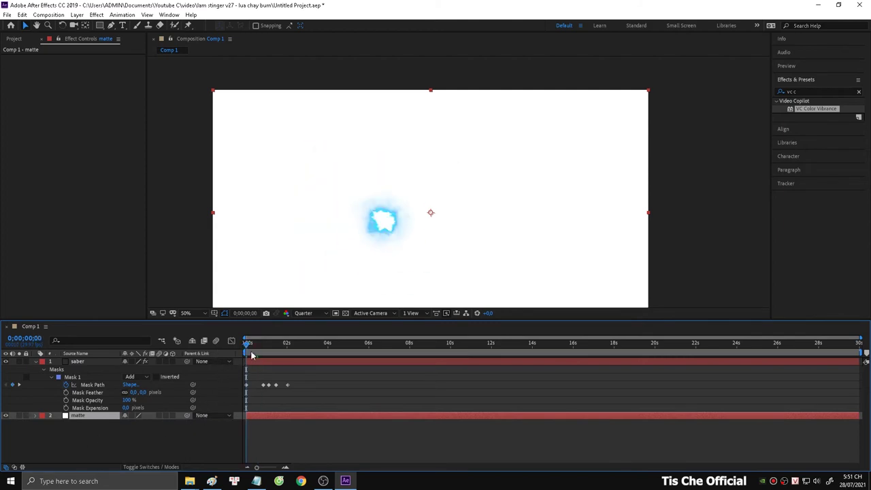
pyautogui.moveTo(251, 345); pyautogui.dragTo(202, 347)
# - Copy all of the saber layer's Mask Path keyframes onto the matte layer and check the mask at 0;00;00;25
pyautogui.click(263, 385)
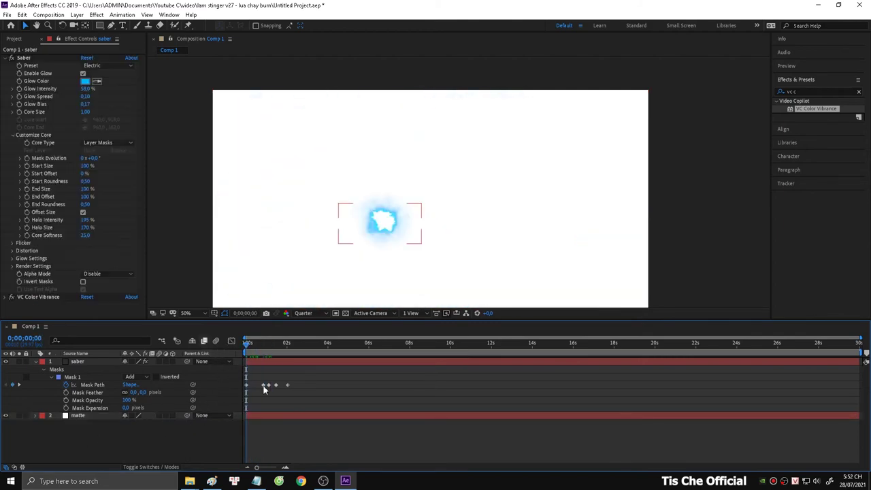
pyautogui.moveTo(300, 394); pyautogui.dragTo(250, 387)
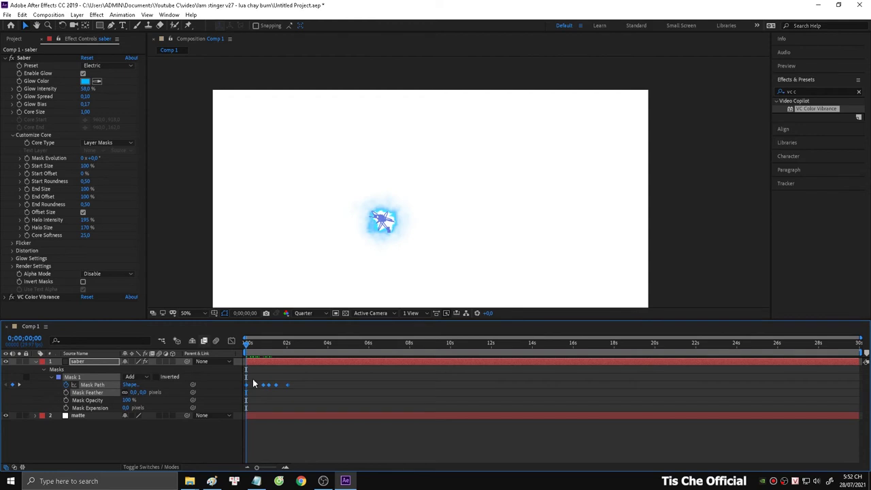
pyautogui.click(79, 416)
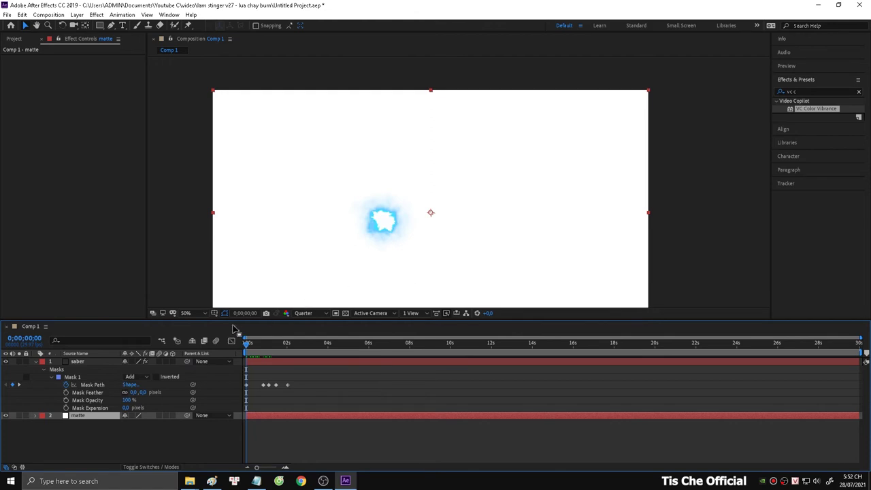
pyautogui.moveTo(247, 342)
pyautogui.mouseDown()
pyautogui.moveTo(274, 344)
pyautogui.moveTo(263, 344)
pyautogui.mouseUp()
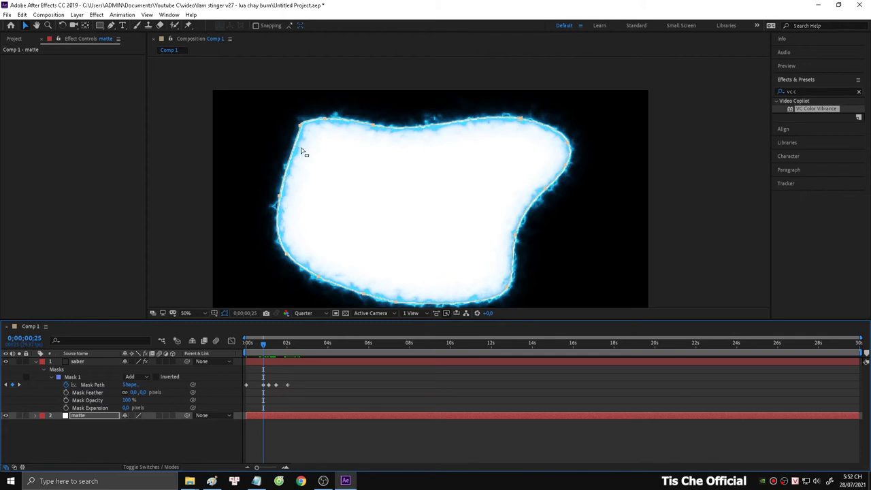
# - Draw a small rectangular test mask on the matte layer near the frame's upper-left corner and delete it
pyautogui.click(100, 25)
pyautogui.moveTo(224, 105); pyautogui.dragTo(286, 163)
pyautogui.scroll(2, 243, 114)
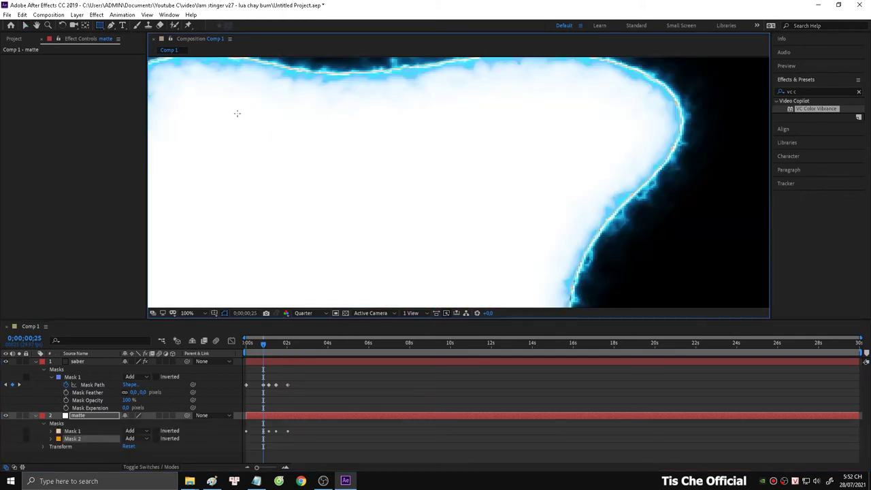
pyautogui.scroll(-4, 239, 113)
pyautogui.press('.')
pyautogui.press('.')
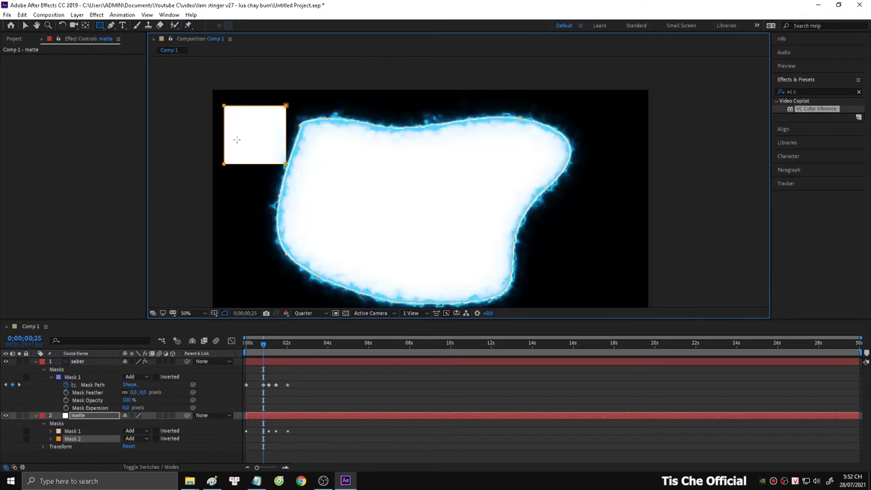
pyautogui.press('Delete')
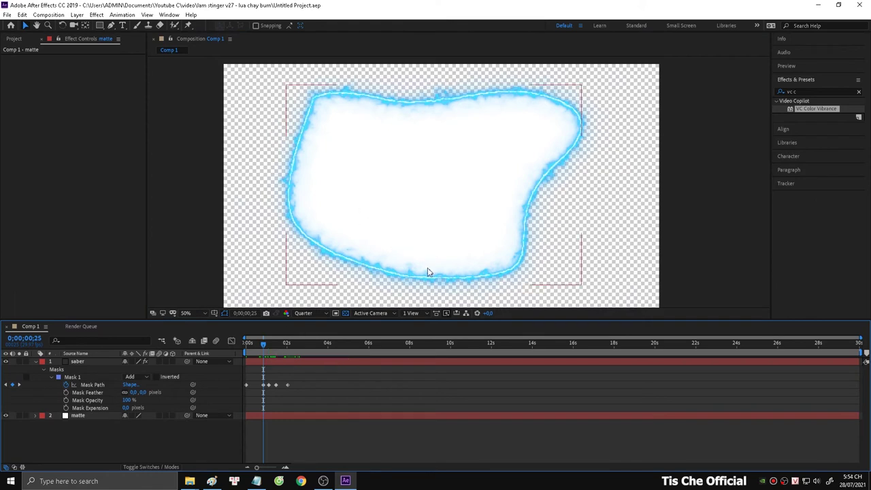
# - Shorten the work area to end at 0;00;03;01 and save the project
pyautogui.click(286, 345)
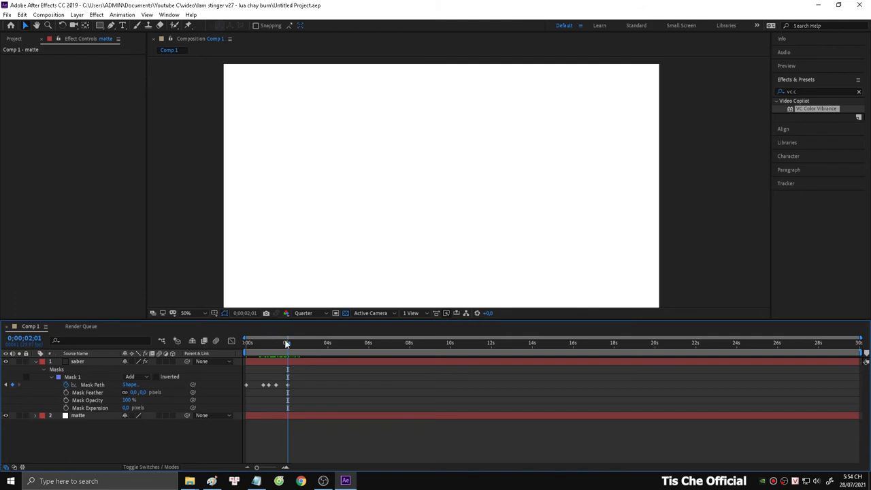
pyautogui.moveTo(288, 346); pyautogui.dragTo(311, 342)
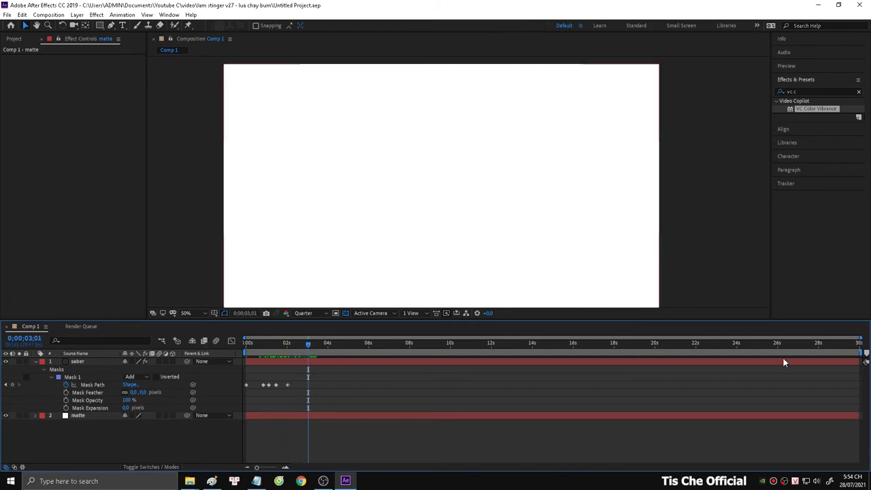
pyautogui.moveTo(858, 353); pyautogui.dragTo(313, 393)
pyautogui.press(';')
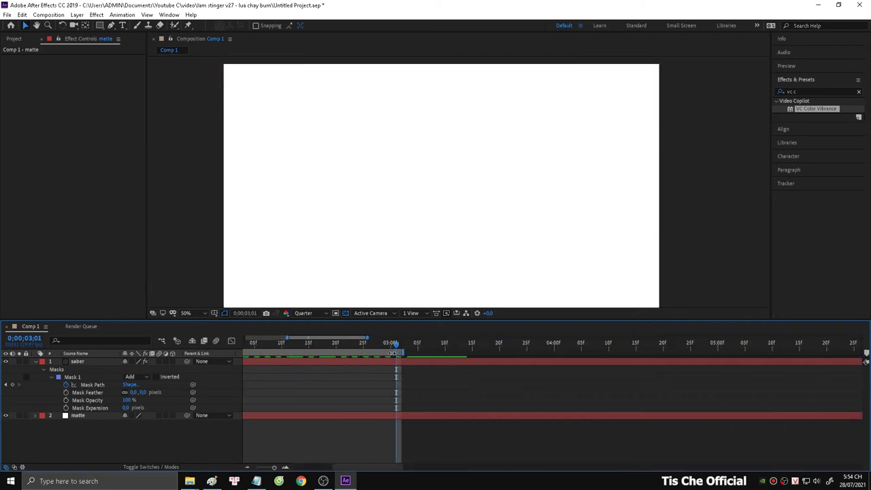
pyautogui.moveTo(395, 352); pyautogui.dragTo(398, 352)
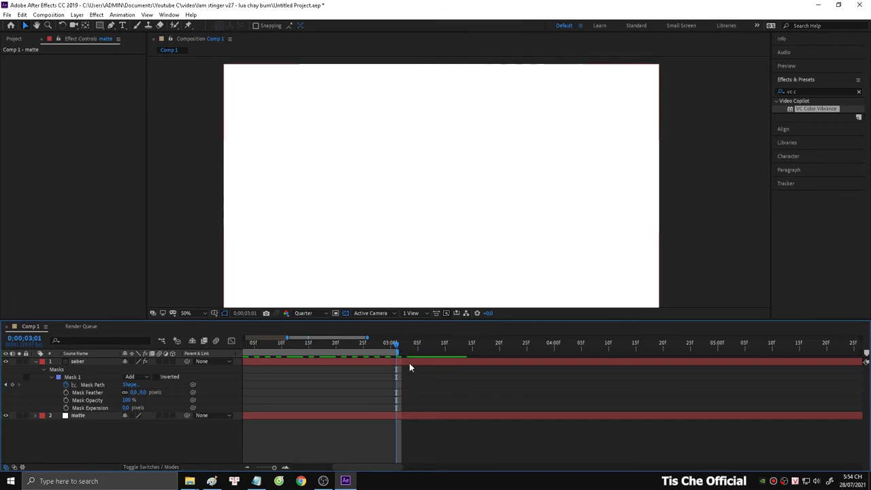
pyautogui.hotkey('ctrl', 's')
# - Hide the matte layer and check the glowing outline alone at 0;00;01;06
pyautogui.scroll(-1, 324, 380)
pyautogui.scroll(-3, 322, 383)
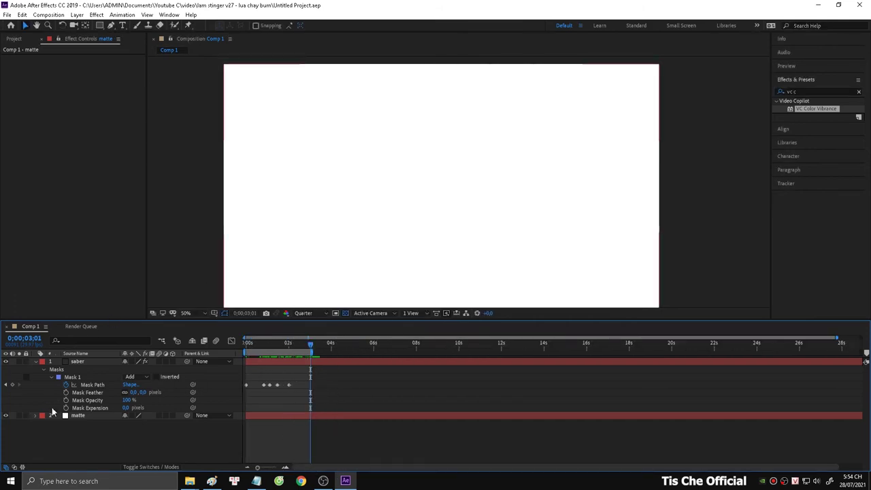
pyautogui.click(77, 416)
pyautogui.click(5, 416)
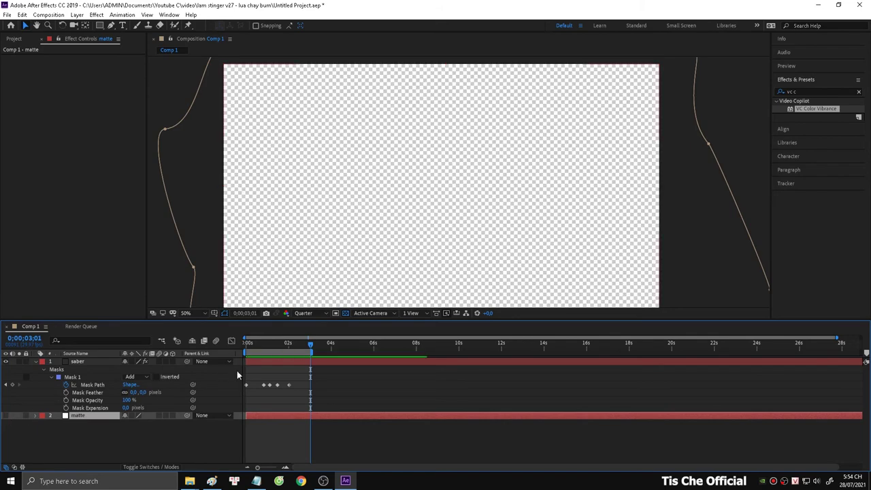
pyautogui.moveTo(263, 344)
pyautogui.mouseDown()
pyautogui.moveTo(278, 345)
pyautogui.moveTo(265, 345)
pyautogui.mouseUp()
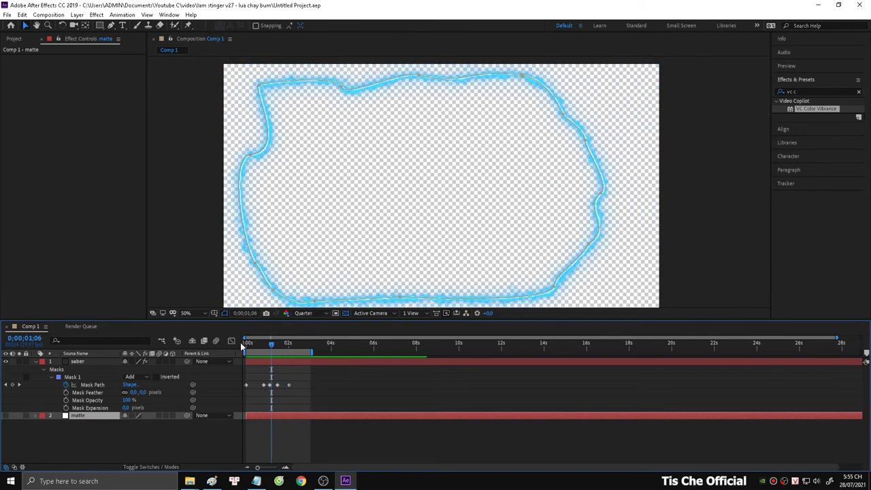
# - Add Comp 1 to the render queue with QuickTime format, RGB + Alpha channels and audio output off
pyautogui.hotkey('ctrl', 'm')
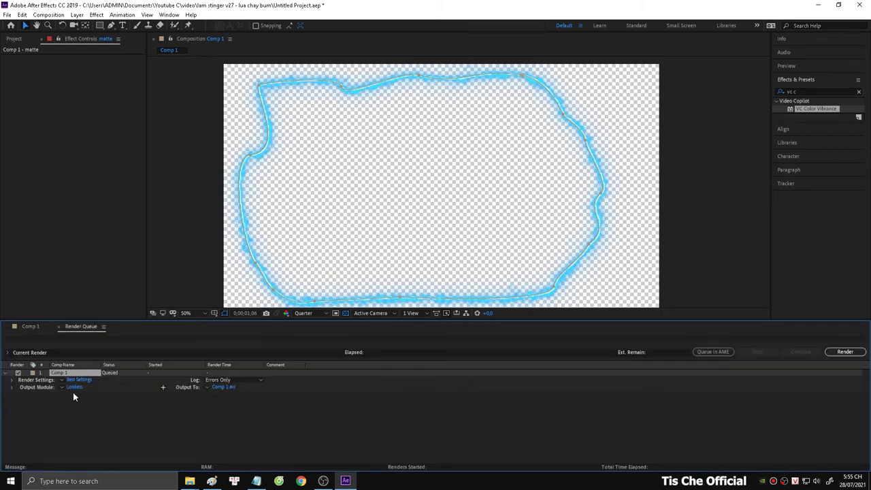
pyautogui.click(74, 386)
pyautogui.click(382, 128)
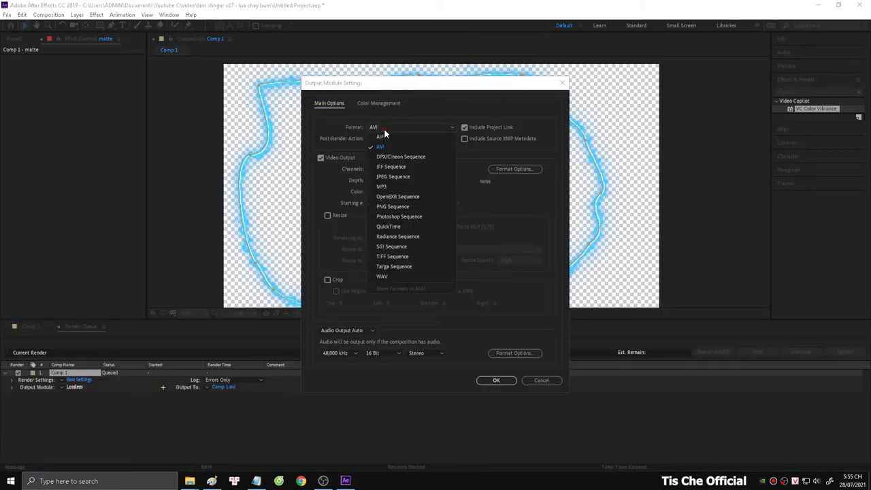
pyautogui.click(394, 227)
pyautogui.click(373, 169)
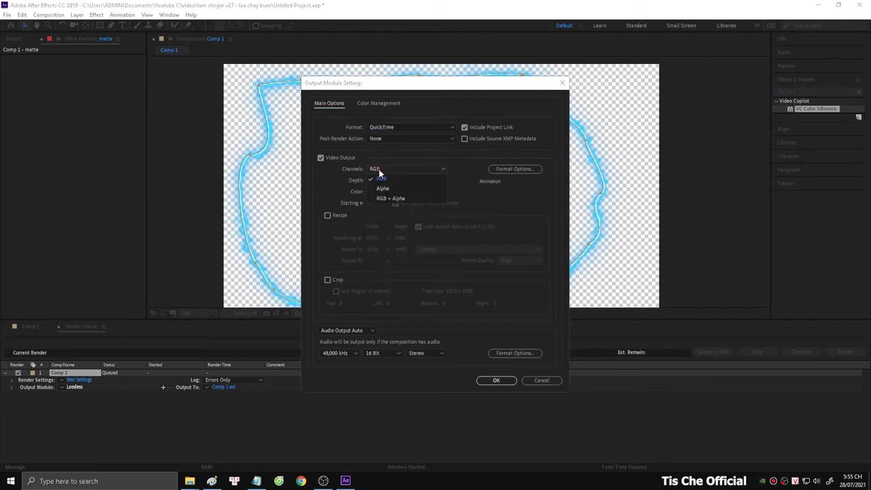
pyautogui.click(399, 199)
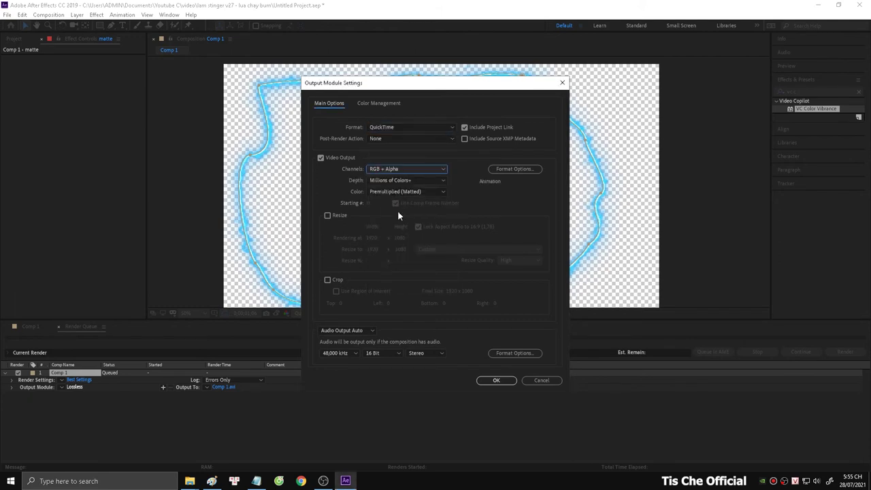
pyautogui.click(361, 330)
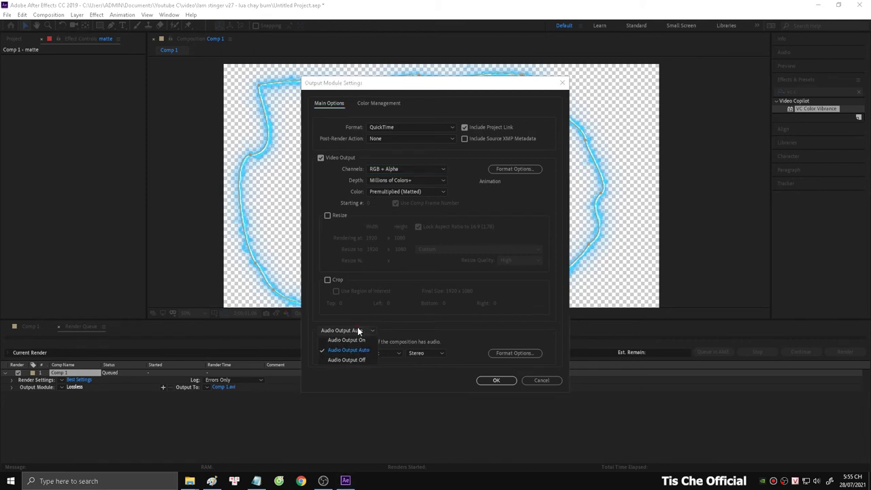
pyautogui.click(343, 361)
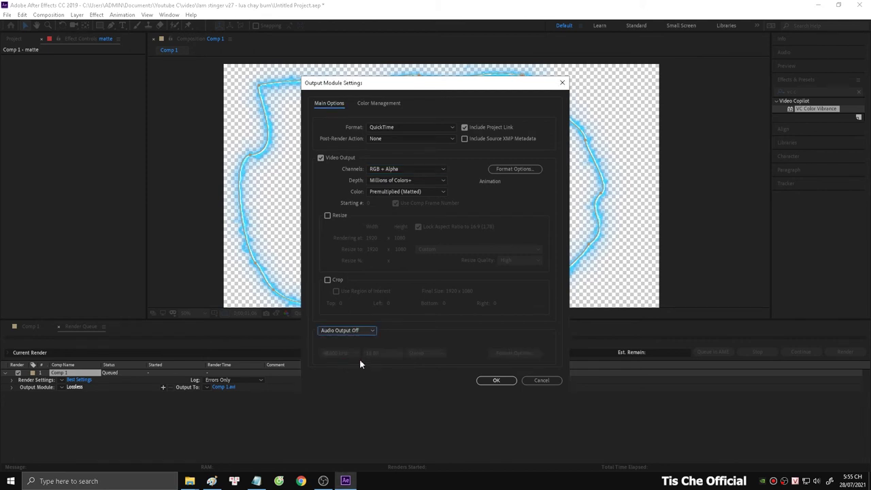
pyautogui.click(490, 380)
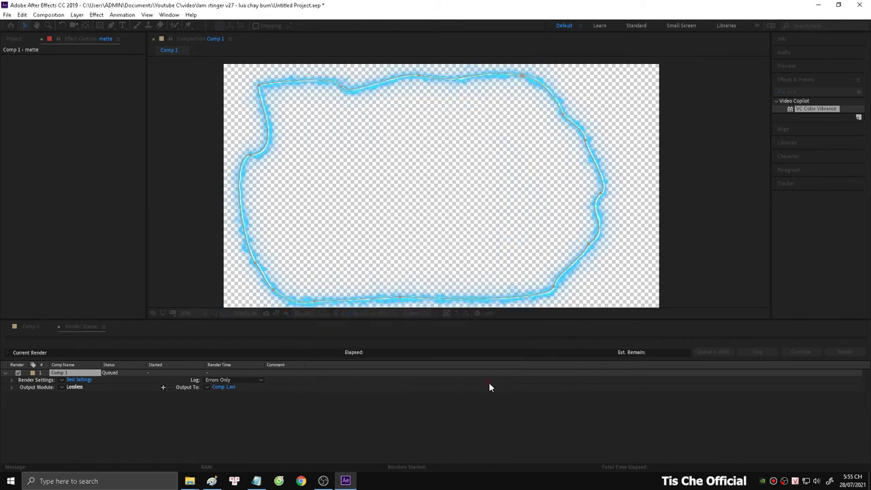
# - Name the output movie video1 in the project folder and render it
pyautogui.click(227, 387)
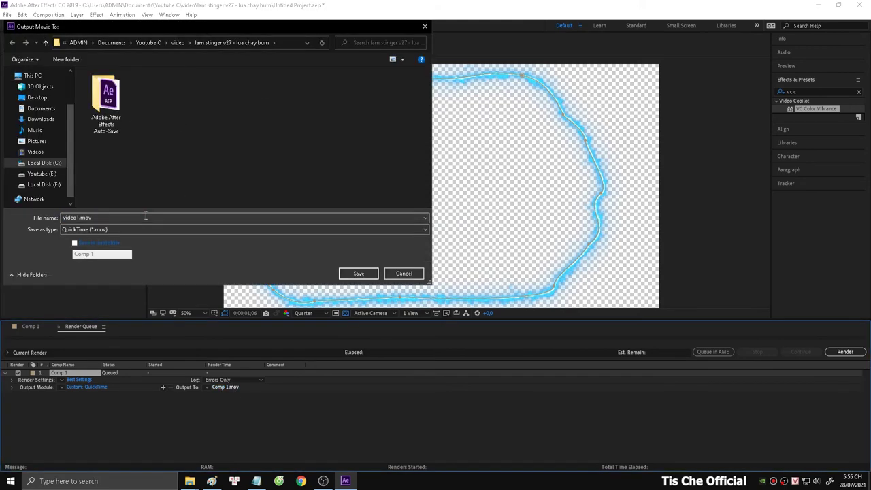
pyautogui.write('v')
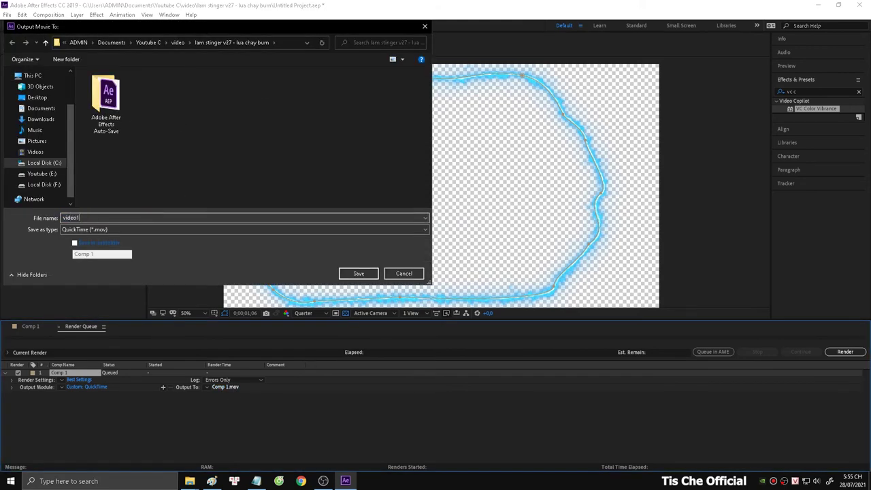
pyautogui.press('Return')
pyautogui.click(848, 352)
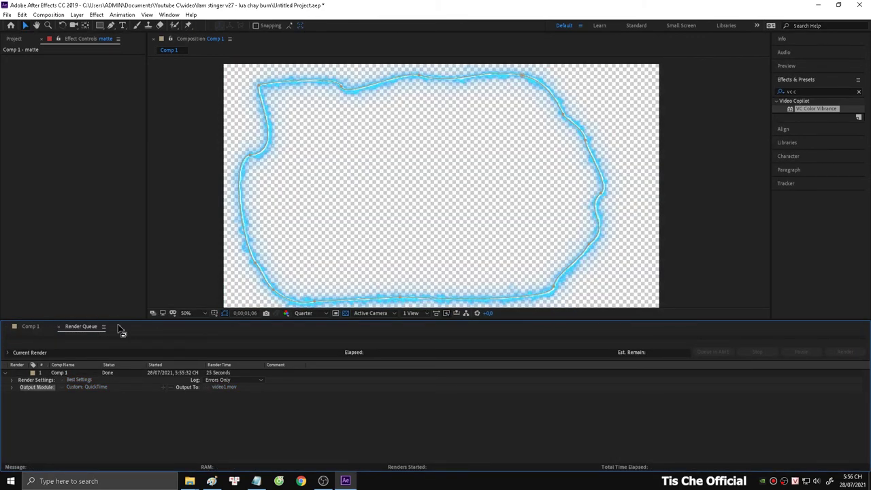
# - Return to the Comp 1 timeline, hide the saber layer and show only the matte layer
pyautogui.click(29, 327)
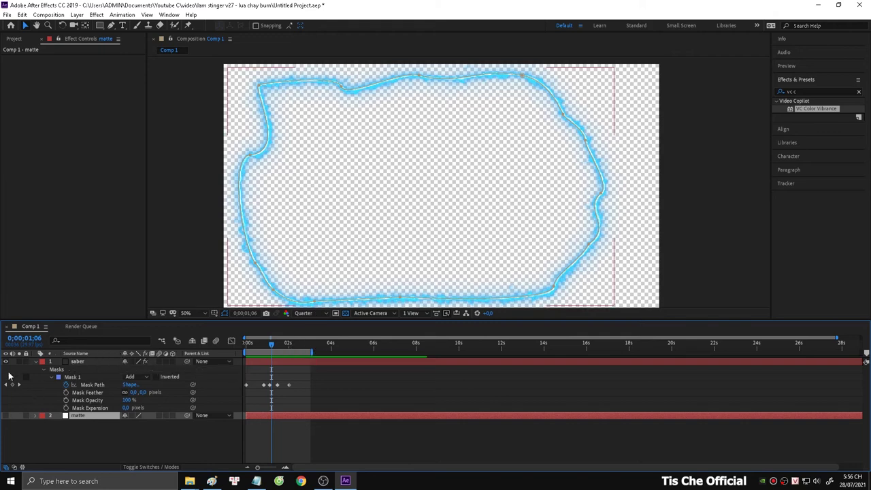
pyautogui.click(89, 362)
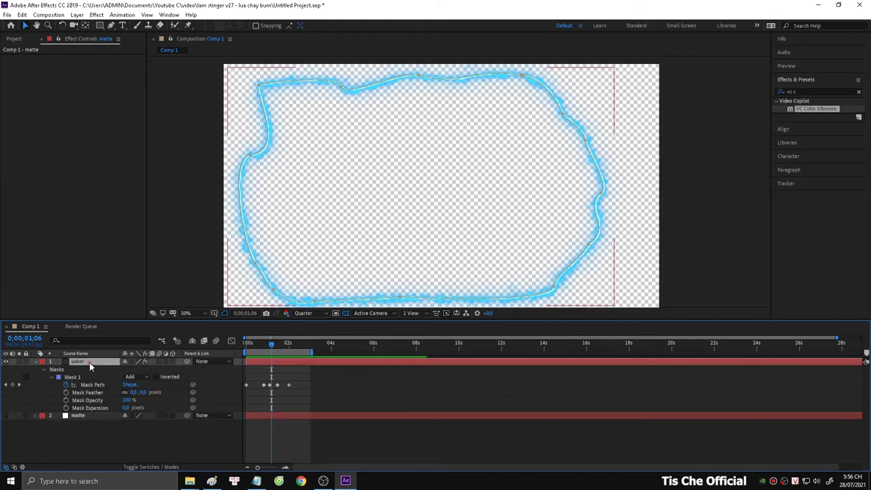
pyautogui.click(4, 361)
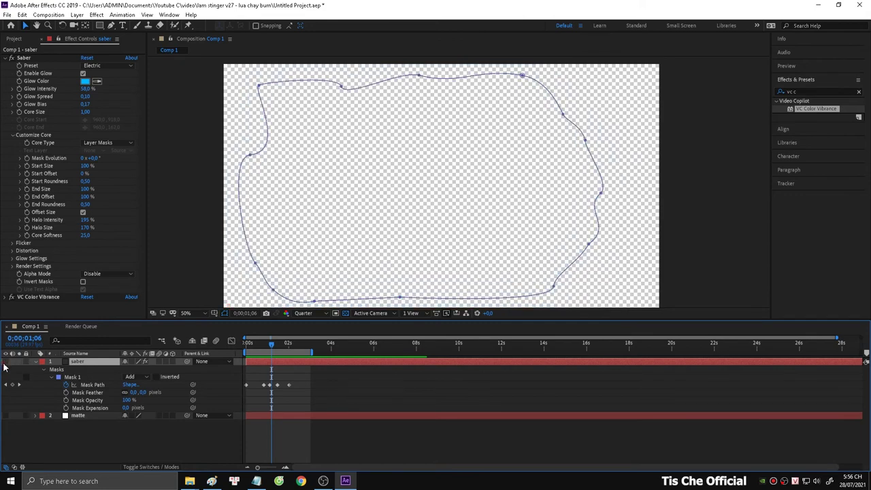
pyautogui.click(5, 415)
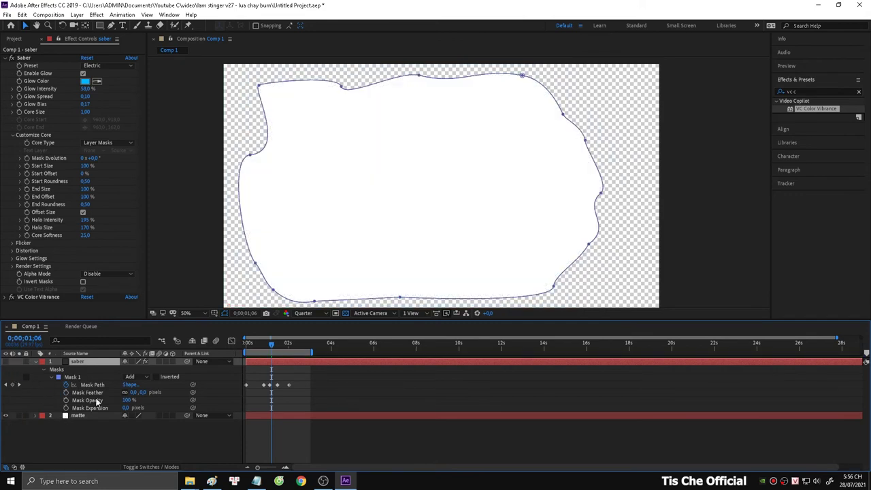
pyautogui.click(346, 314)
pyautogui.click(345, 314)
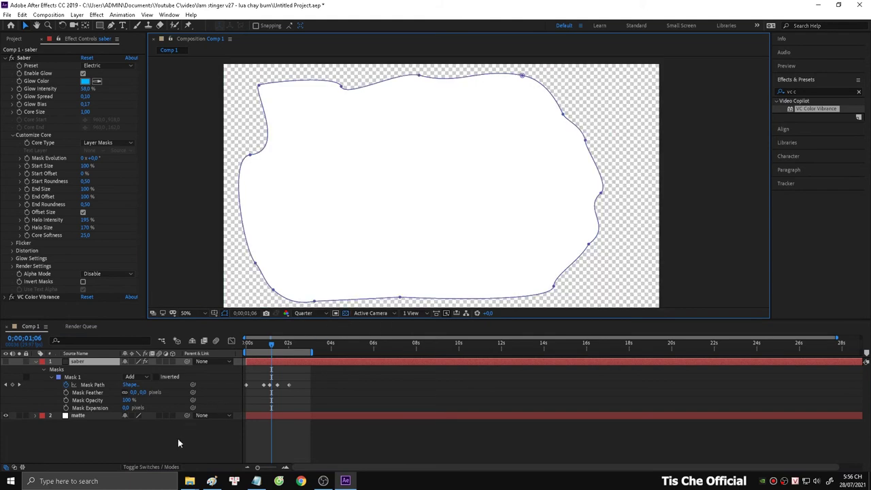
pyautogui.click(178, 437)
# - Queue the matte-only version of Comp 1 for rendering as QuickTime with RGB + Alpha channels and audio output off
pyautogui.hotkey('ctrl', 'm')
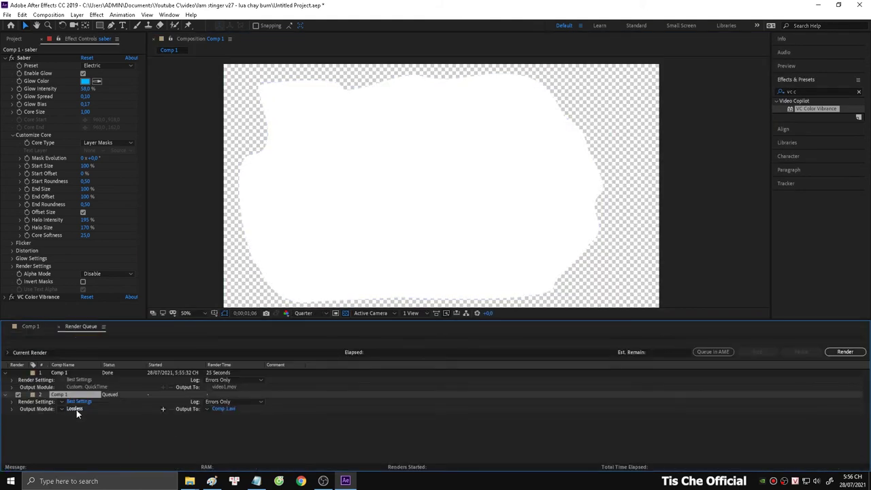
pyautogui.click(74, 409)
pyautogui.click(412, 127)
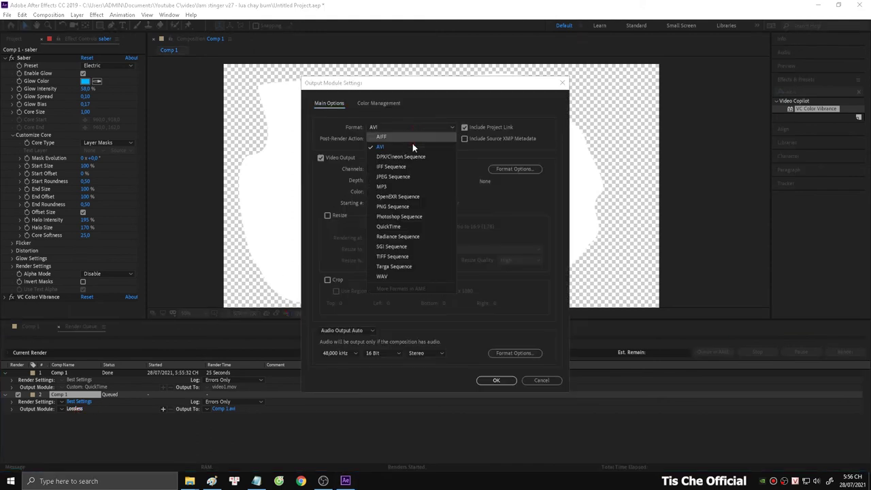
pyautogui.click(390, 229)
pyautogui.click(387, 170)
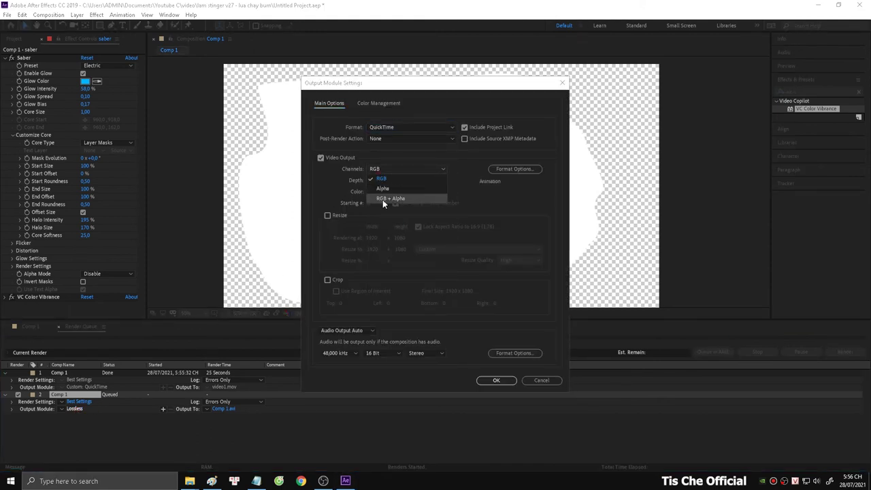
pyautogui.click(384, 202)
pyautogui.click(365, 331)
pyautogui.click(359, 362)
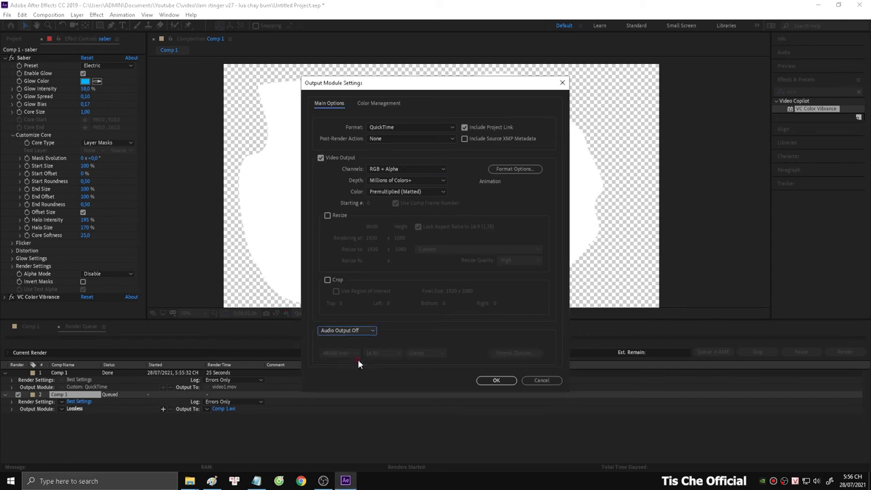
pyautogui.click(497, 380)
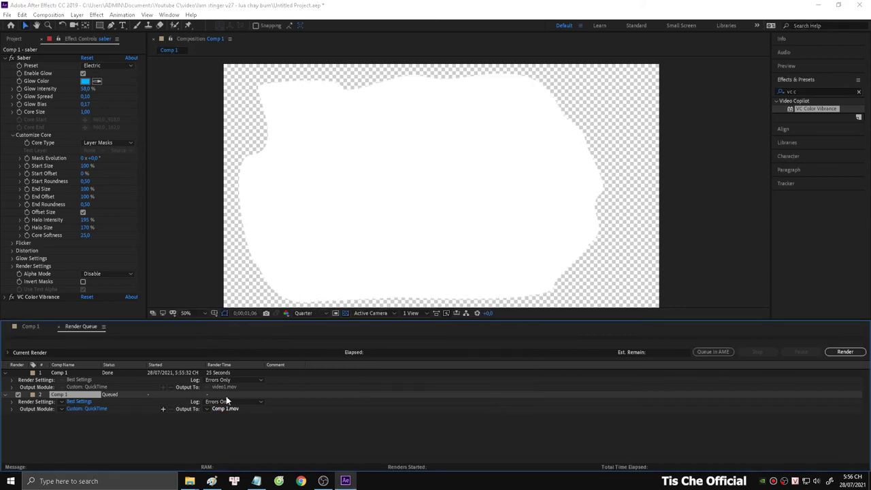
# - Name the queued matte output video2 in the project folder and render it
pyautogui.click(222, 408)
pyautogui.write('video2')
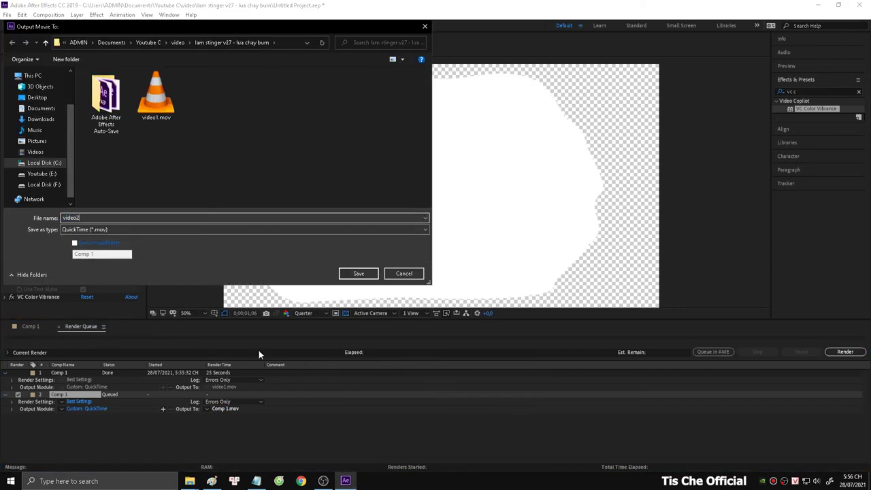
pyautogui.press('Return')
pyautogui.click(835, 355)
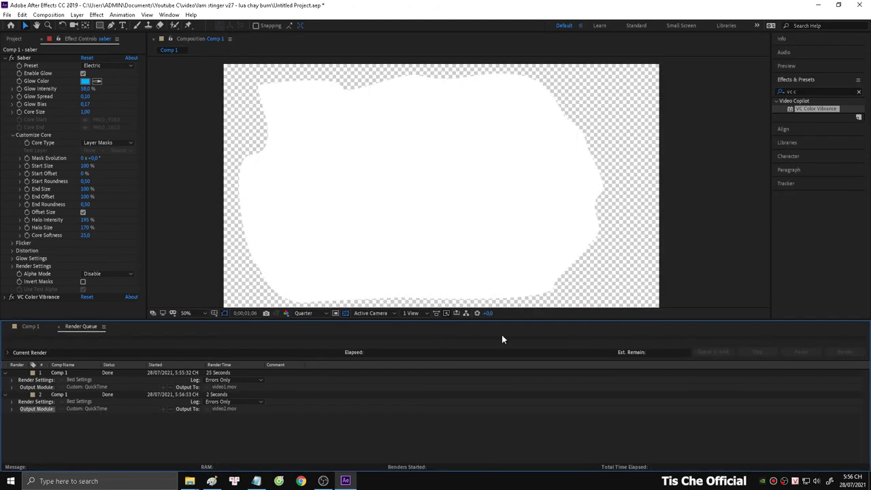
# - Save the project, close the render queue, and close the project to leave an empty one
pyautogui.hotkey('ctrl', 's')
pyautogui.click(59, 327)
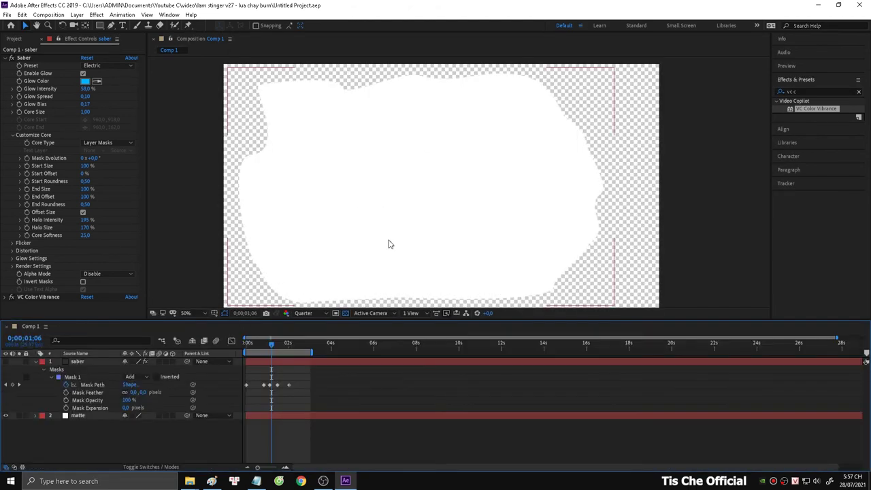
pyautogui.click(13, 39)
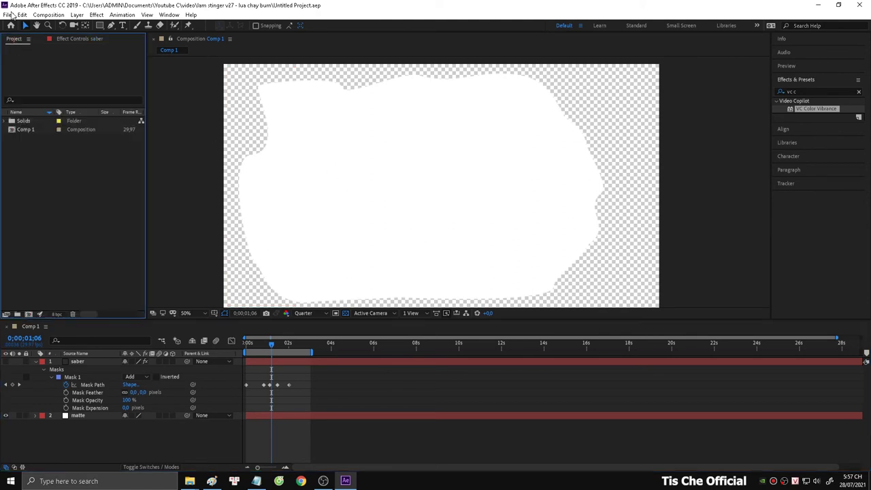
pyautogui.click(6, 14)
pyautogui.click(32, 87)
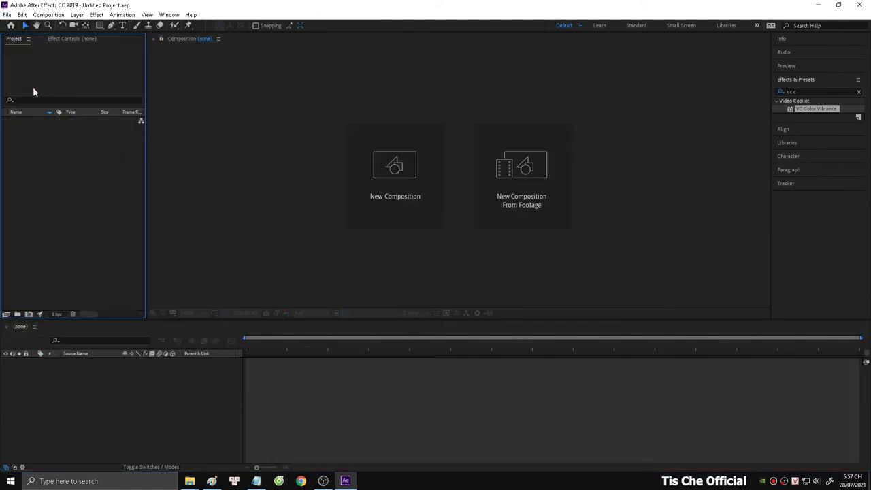
# - Start a new composition with the aspect ratio unlocked and a size of 1920 × 1080 px
pyautogui.rightClick(78, 136)
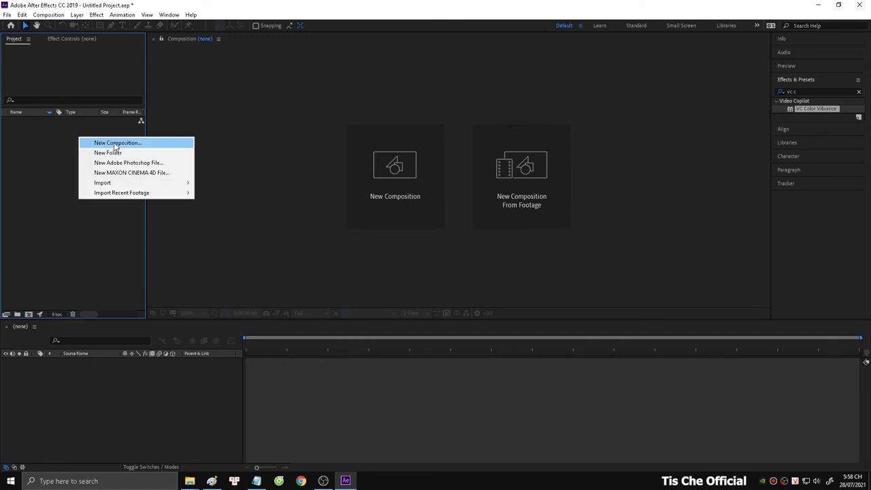
pyautogui.click(115, 143)
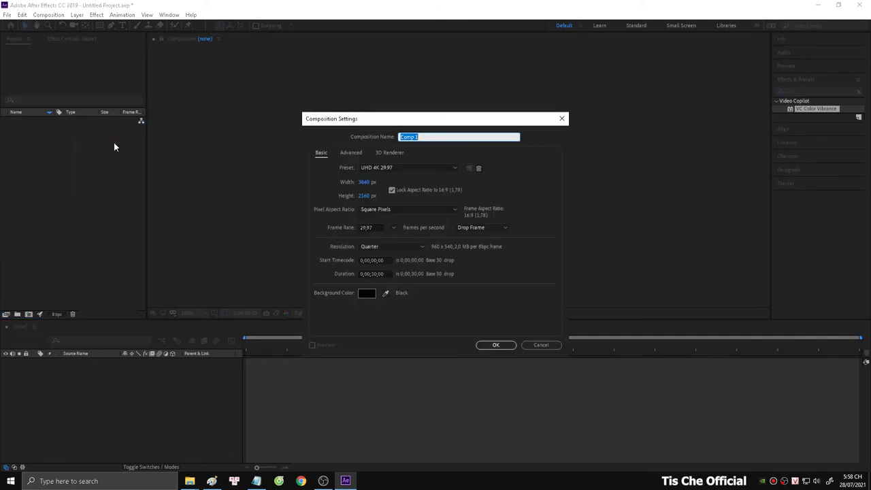
pyautogui.click(392, 192)
pyautogui.click(364, 183)
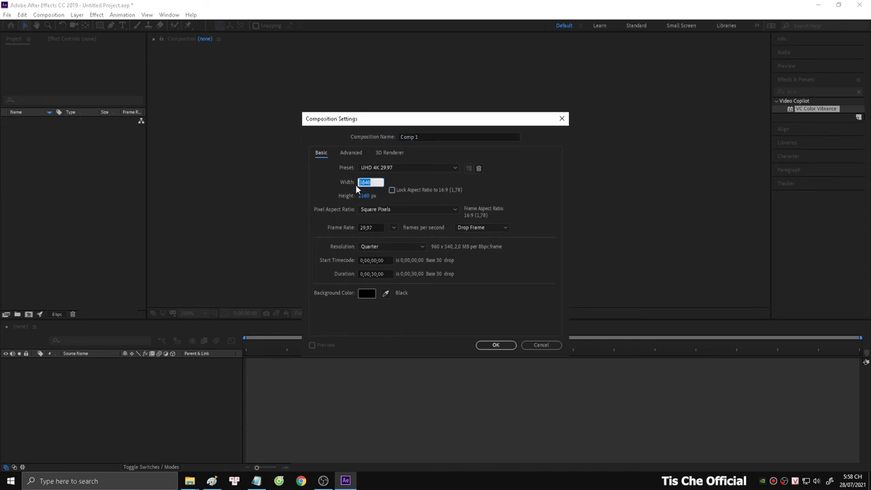
pyautogui.write('1920')
pyautogui.press('Tab')
pyautogui.write('1080')
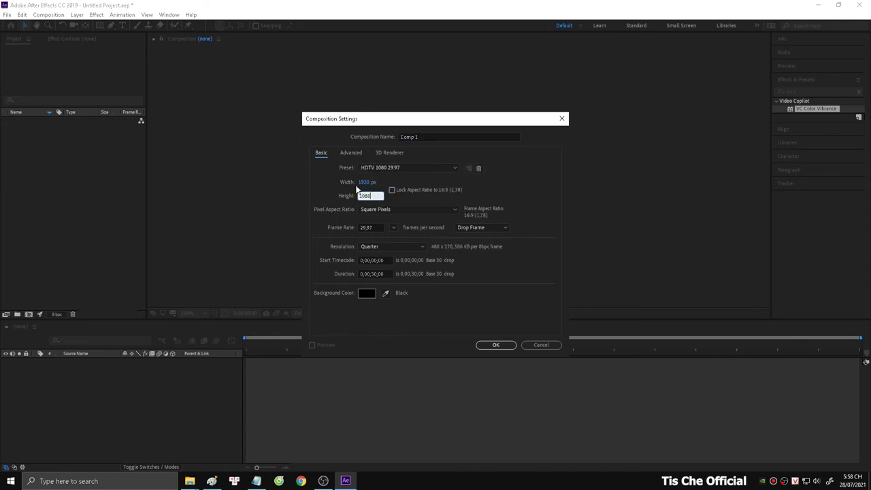
# - Double the new composition's width to 3840 px, keep the background black, and create it
pyautogui.click(516, 177)
pyautogui.click(366, 183)
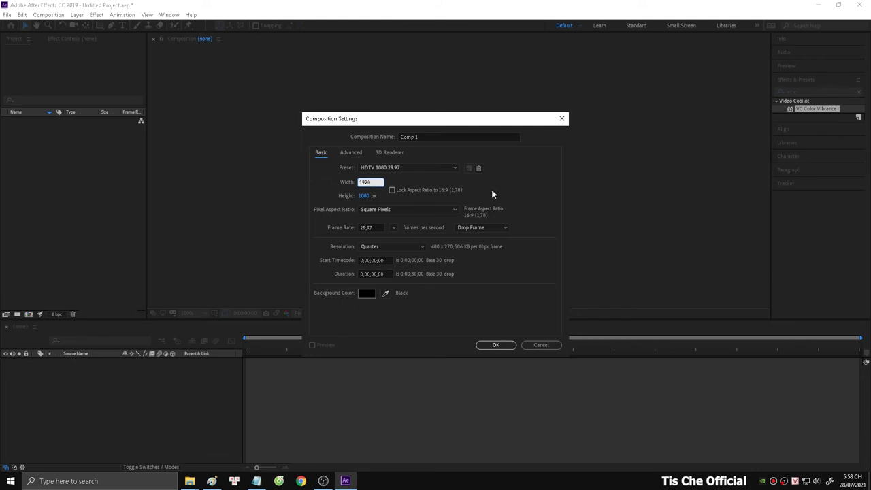
pyautogui.write('*2')
pyautogui.press('Return')
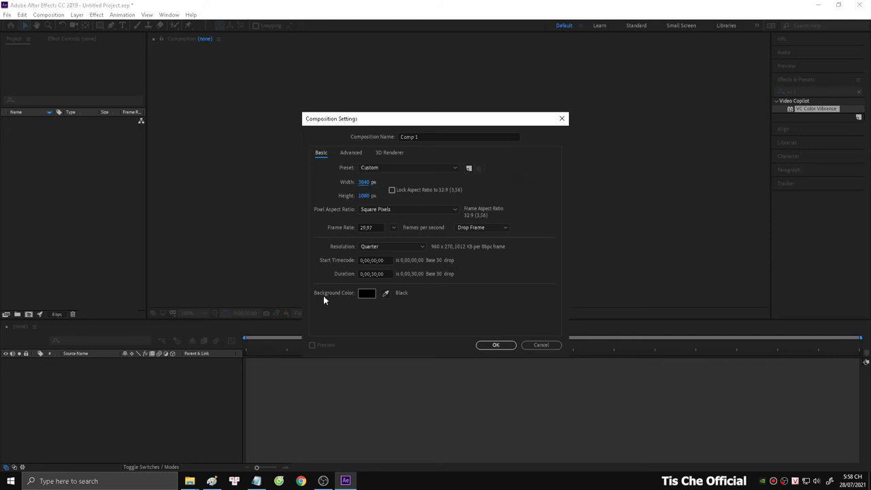
pyautogui.click(366, 293)
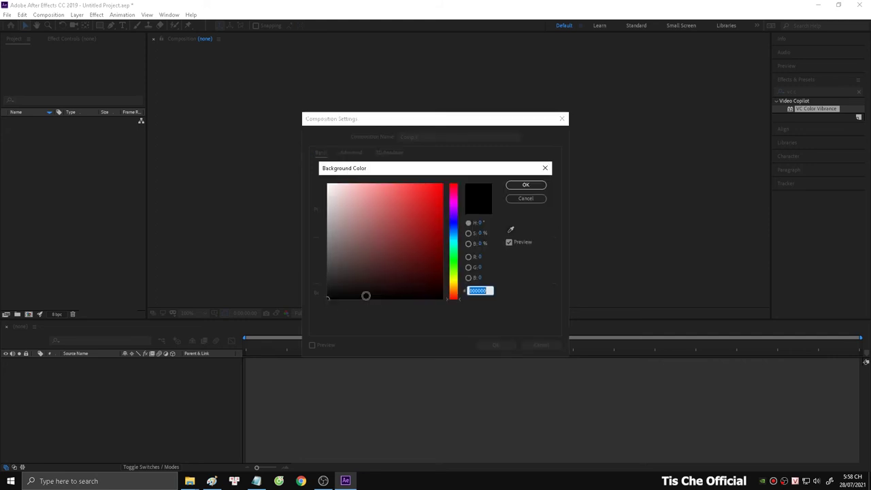
pyautogui.press('Return')
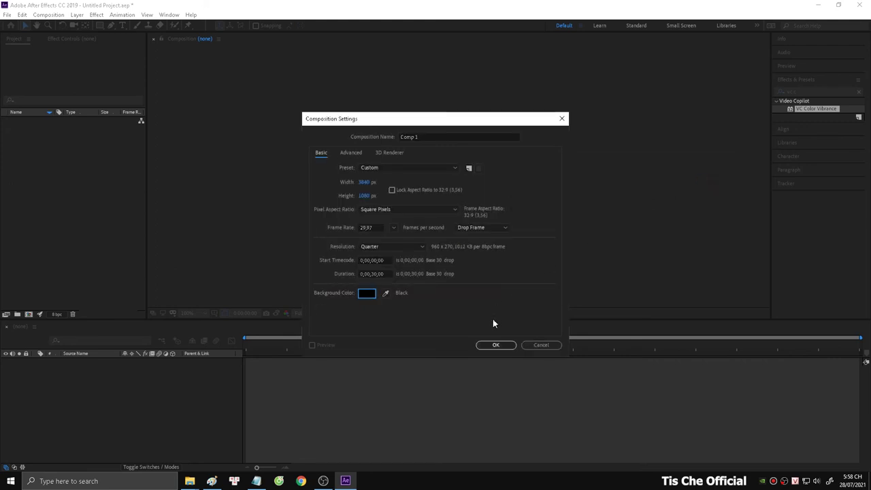
pyautogui.click(495, 344)
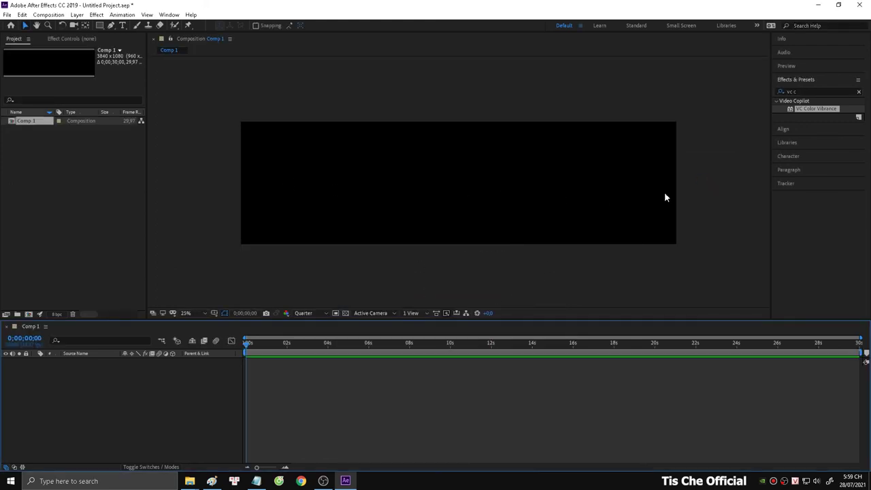
# - Import video1.mov and video2.mov and place them side by side in Comp 1, video1 on the left half and video2 on the right
pyautogui.hotkey('ctrl', 'i')
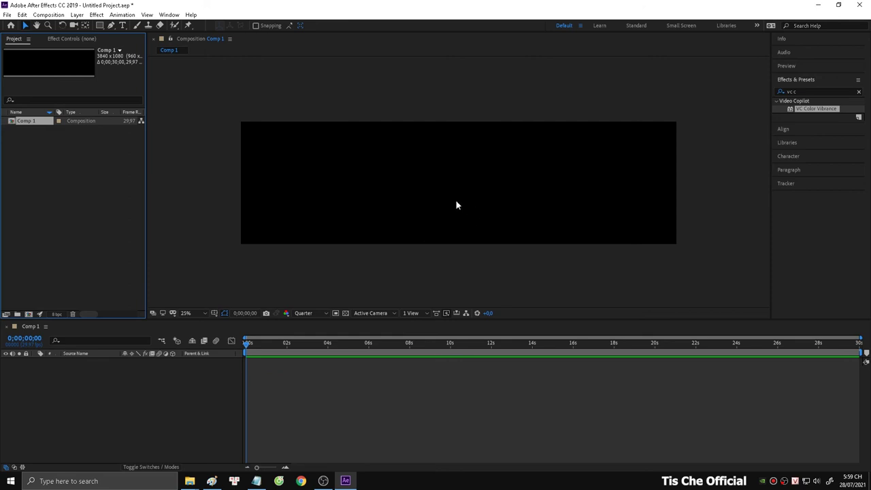
pyautogui.hotkey('ctrl', 'i')
pyautogui.click(573, 120)
pyautogui.keyDown('shift'); pyautogui.click(624, 119); pyautogui.keyUp('shift')
pyautogui.click(576, 336)
pyautogui.click(79, 184)
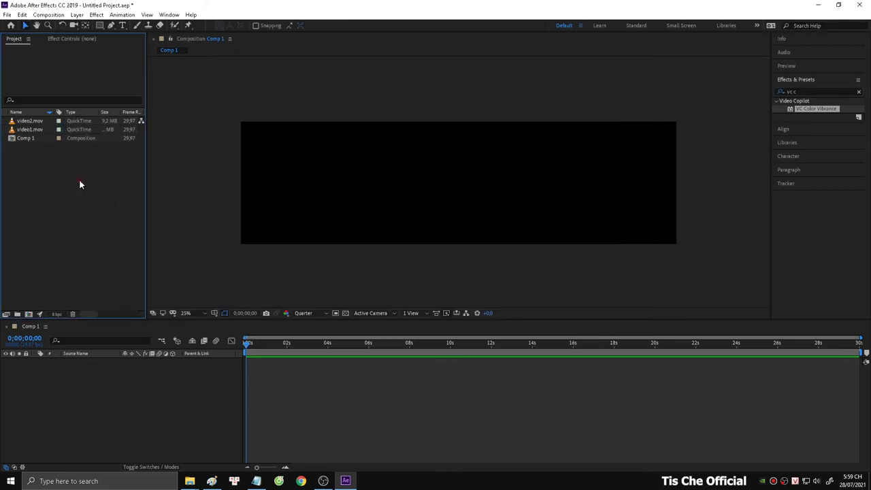
pyautogui.moveTo(32, 132); pyautogui.dragTo(349, 184)
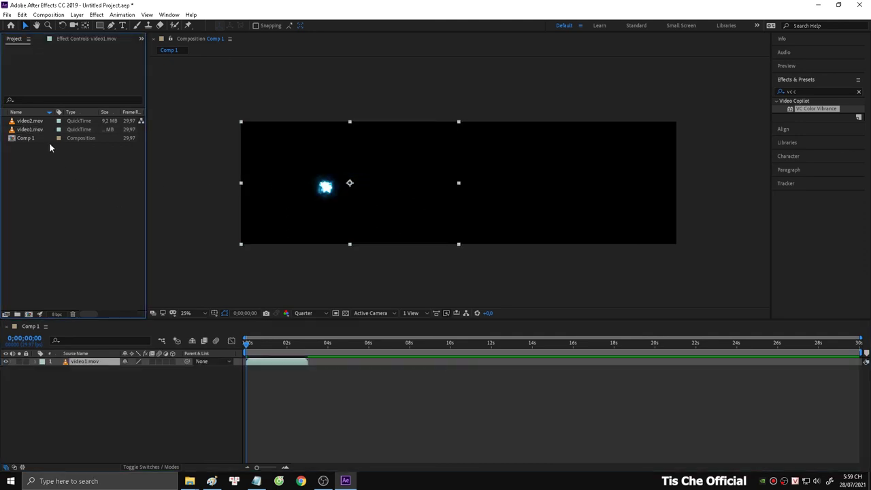
pyautogui.moveTo(29, 122); pyautogui.dragTo(571, 188)
# - Shorten Comp 1's work area to finish where the two video clips end, at about 3 seconds
pyautogui.moveTo(311, 347); pyautogui.dragTo(307, 347)
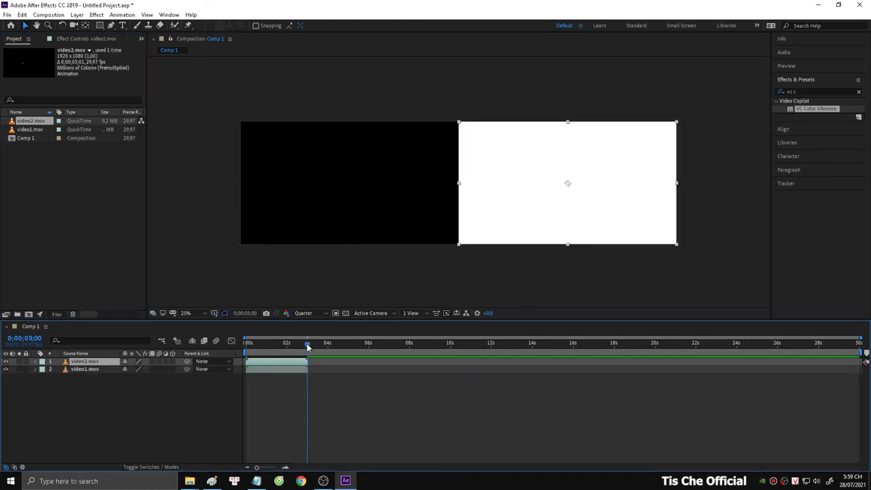
pyautogui.moveTo(859, 354); pyautogui.dragTo(309, 352)
pyautogui.scroll(4, 295, 368)
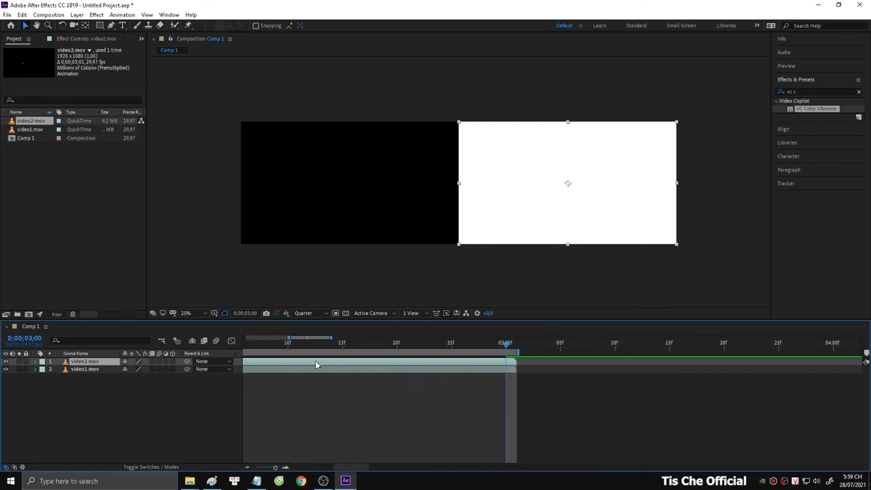
pyautogui.press('-')
pyautogui.press('-')
# - Save the project as 1-2 in the stinger project folder
pyautogui.hotkey('ctrl', 's')
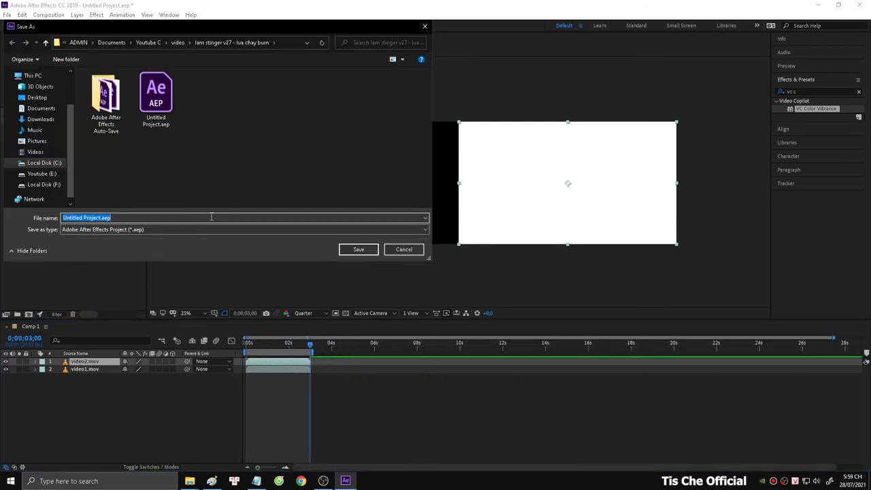
pyautogui.write('1-2')
pyautogui.press('Return')
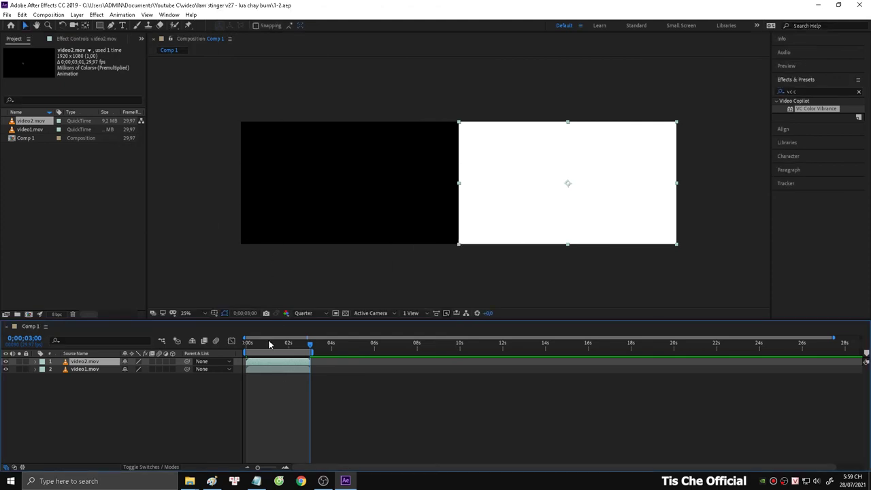
# - Play Comp 1 from the first frame to check the side-by-side outline and matte animation
pyautogui.moveTo(269, 344); pyautogui.dragTo(247, 340)
pyautogui.press('space')
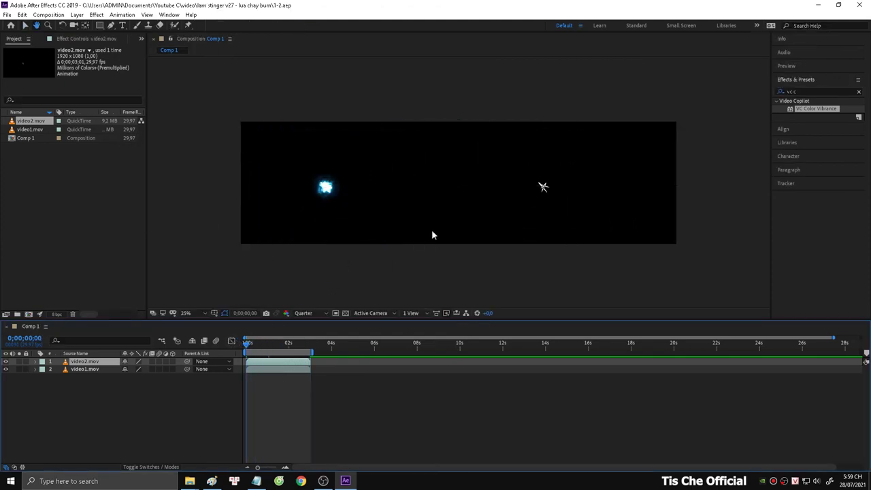
pyautogui.press('space')
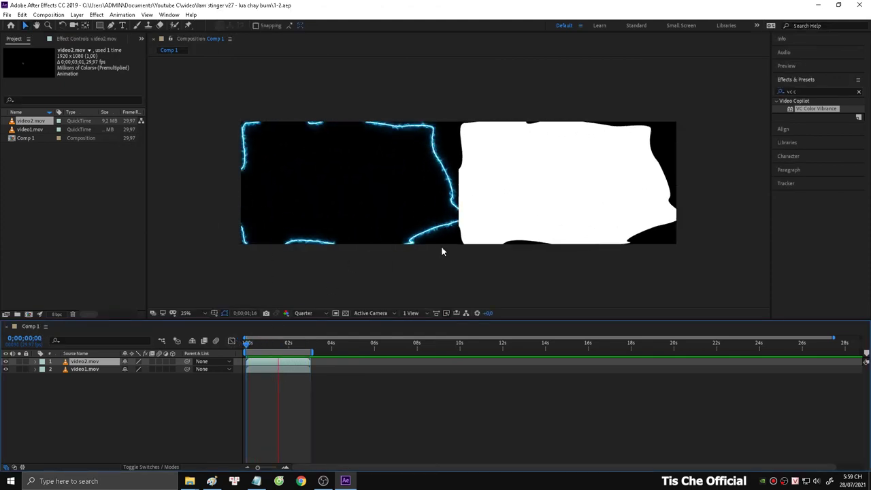
pyautogui.press('space')
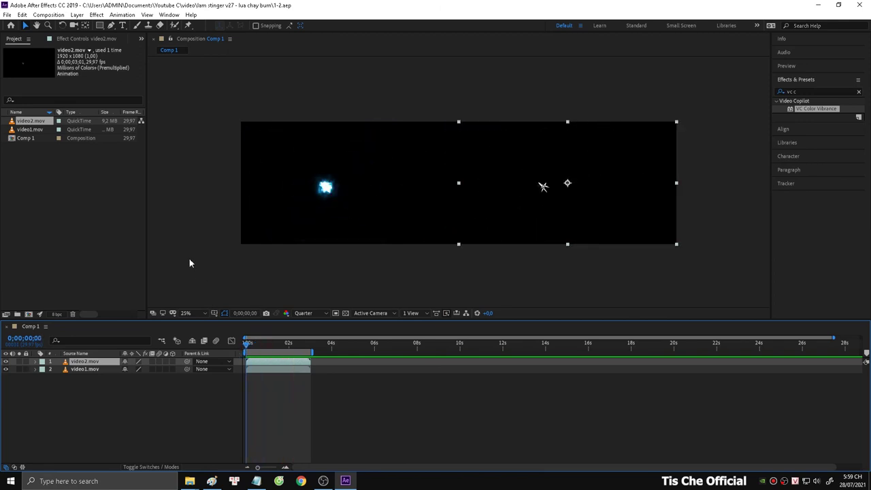
# - Queue Comp 1 as AVI with RGB + Alpha channels and audio output off, and render it
pyautogui.hotkey('ctrl', 'm')
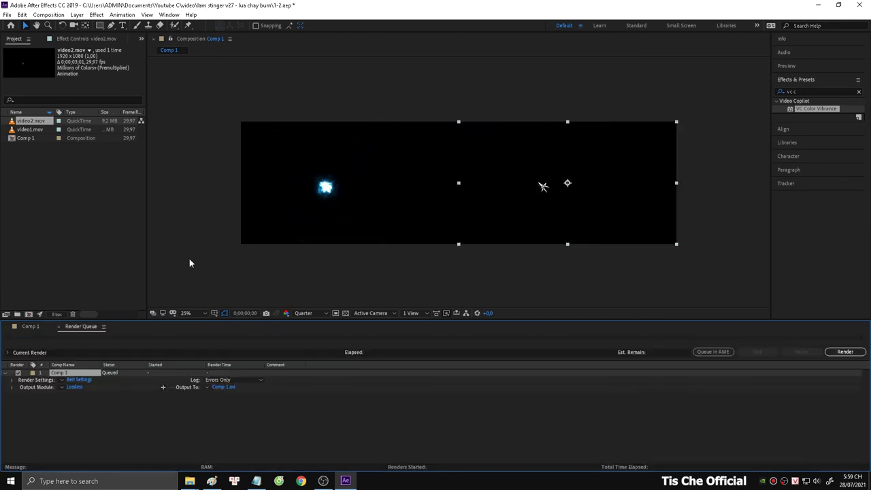
pyautogui.click(76, 387)
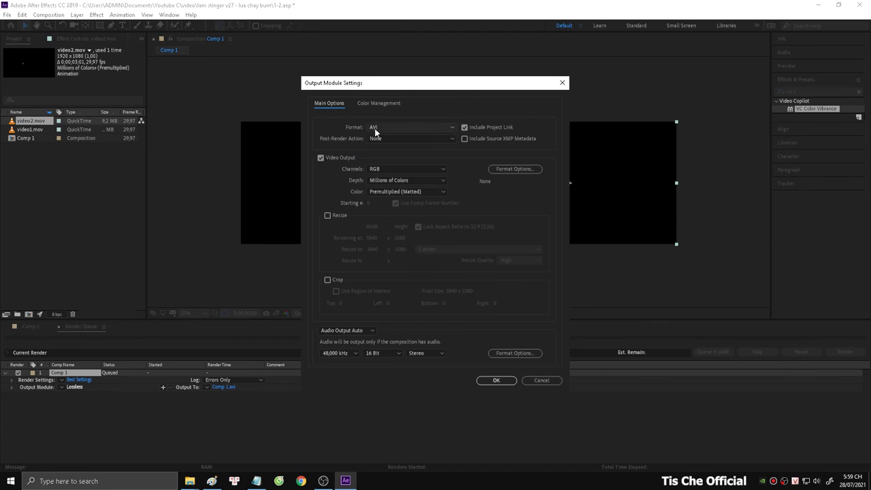
pyautogui.click(376, 170)
pyautogui.click(388, 201)
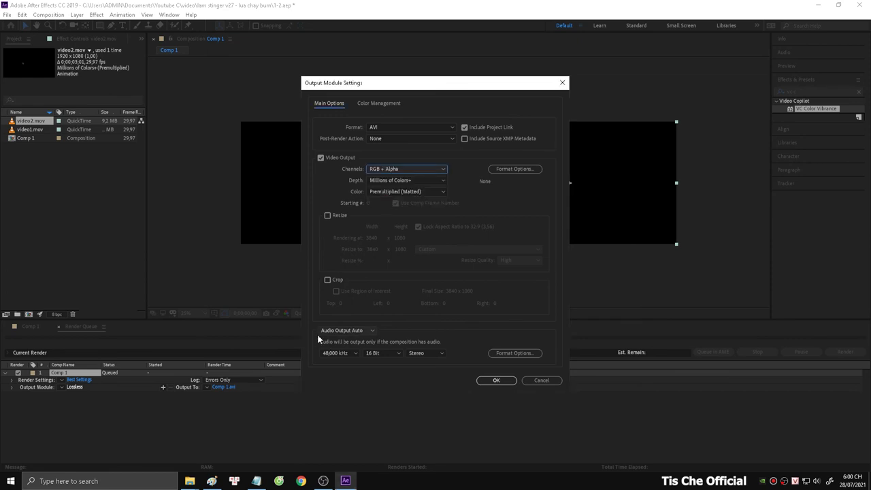
pyautogui.click(346, 331)
pyautogui.click(350, 362)
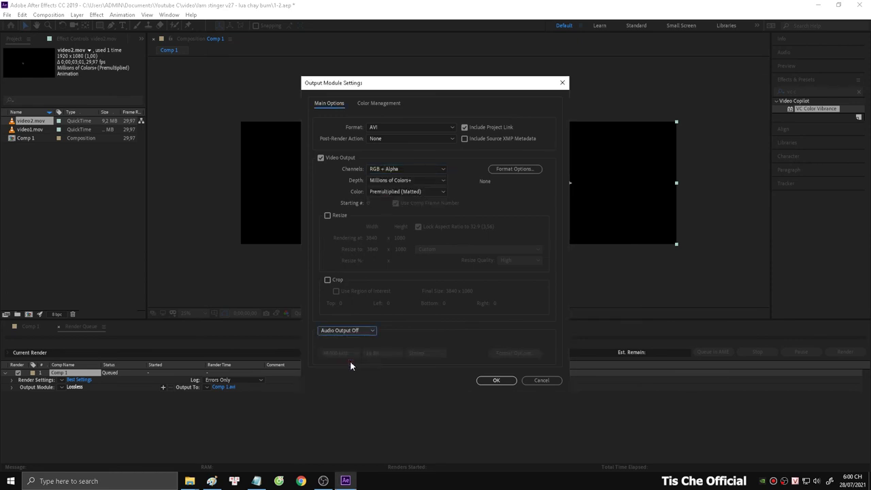
pyautogui.click(496, 381)
pyautogui.click(845, 351)
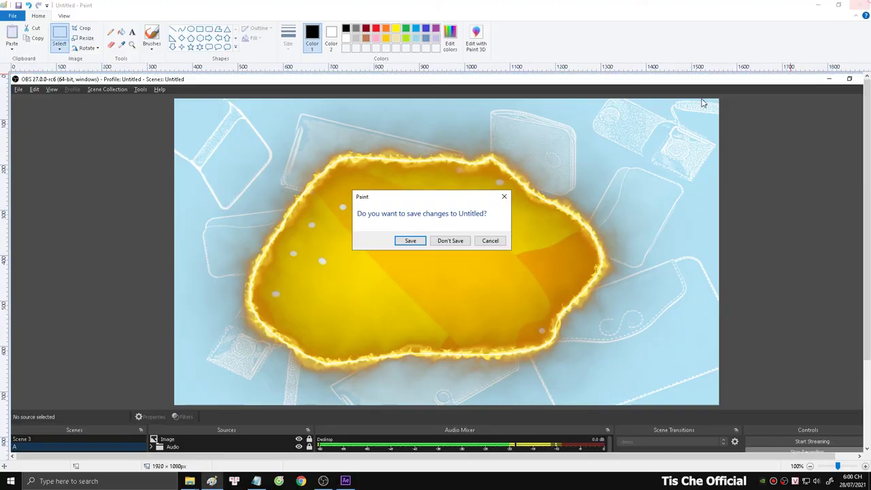
# - Discard the unsaved Paint image and open the Nutty-s-WebM-Converter folder in File Explorer
pyautogui.click(450, 241)
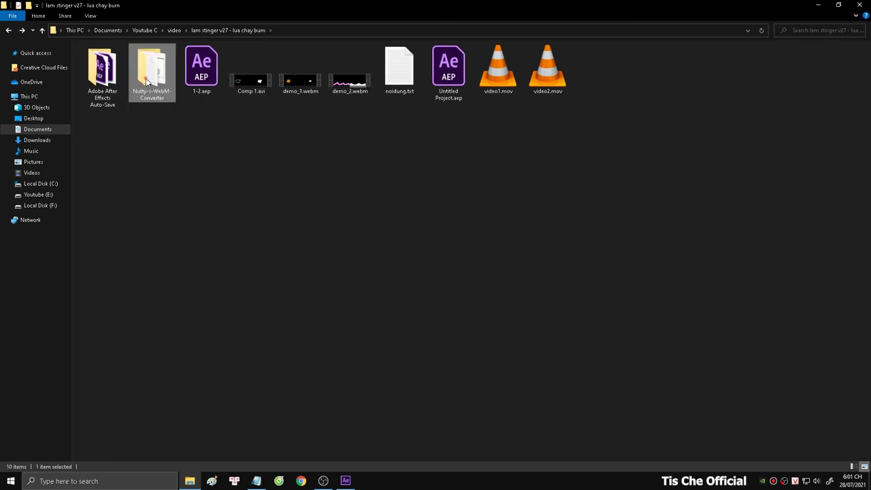
pyautogui.doubleClick(147, 81)
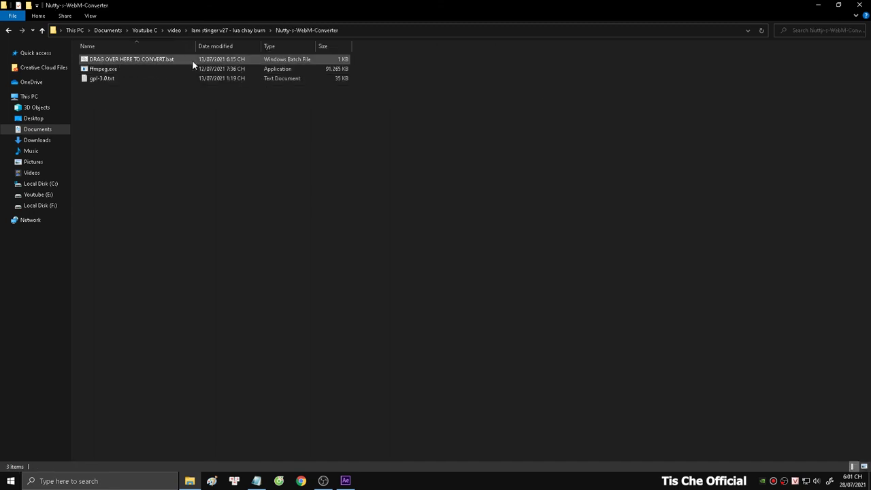
pyautogui.click(156, 60)
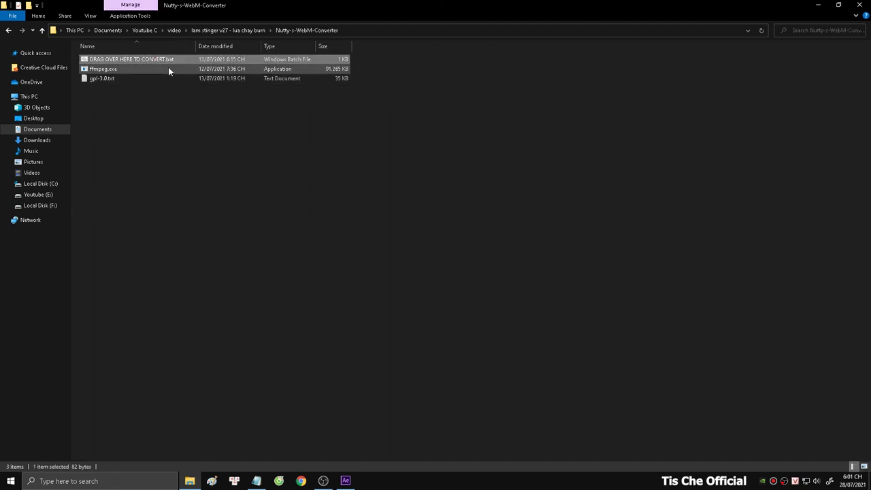
# - Move Comp 1.avi into the Nutty-s-WebM-Converter folder and convert it to WebM with DRAG OVER HERE TO CONVERT.bat
pyautogui.press('BackSpace')
pyautogui.moveTo(236, 72); pyautogui.dragTo(151, 73)
pyautogui.doubleClick(153, 73)
pyautogui.click(114, 59)
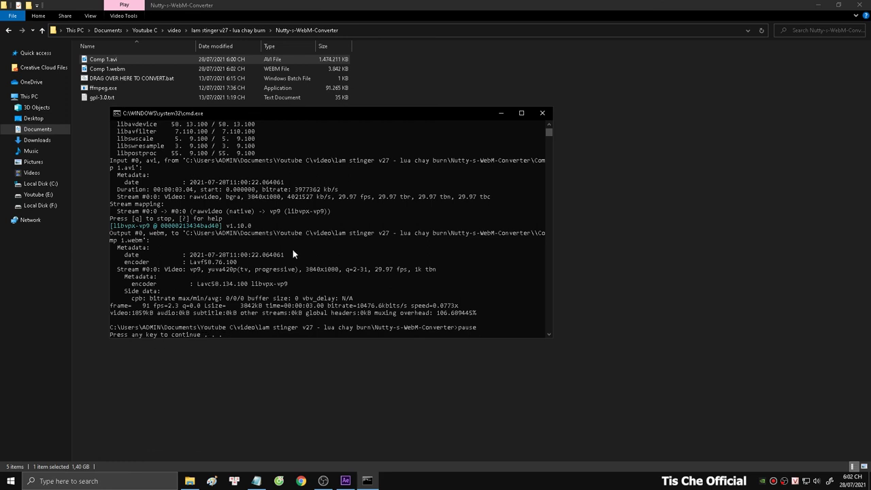
pyautogui.press('Return')
# - Select the converted Comp 1.webm file and switch to OBS
pyautogui.click(136, 69)
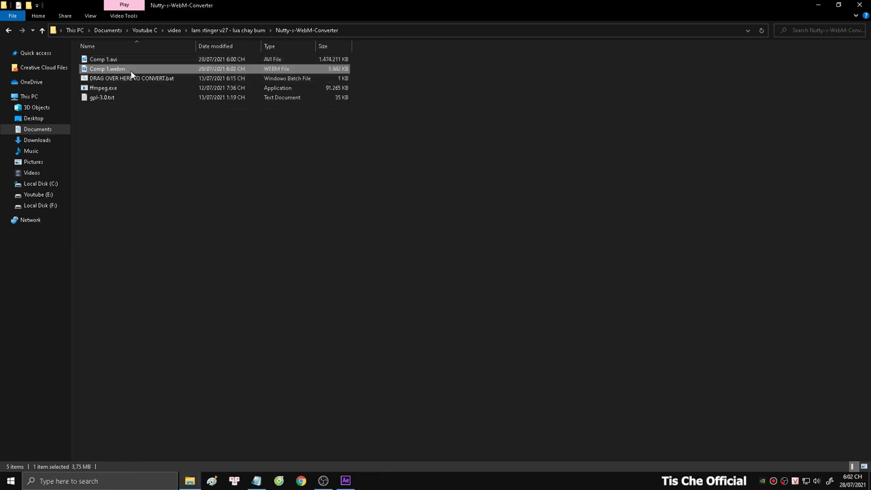
pyautogui.hotkey('alt', 'Tab')
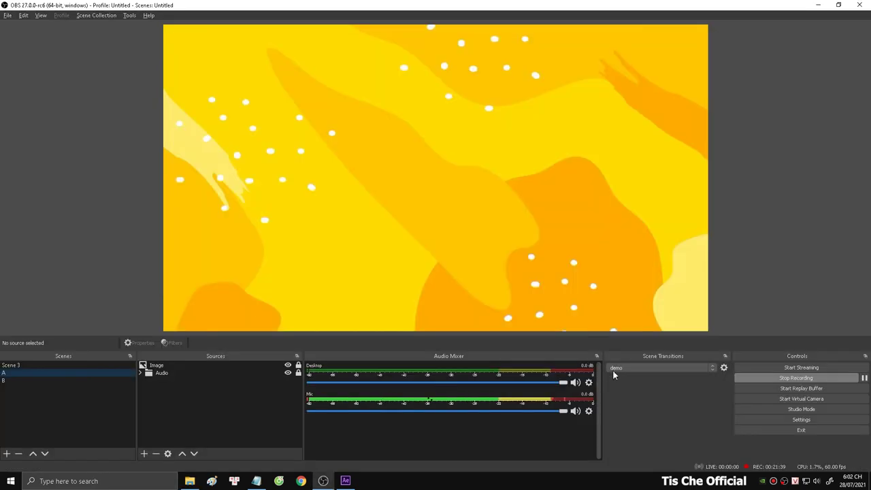
# - Add a Stinger scene transition named "new"
pyautogui.click(613, 374)
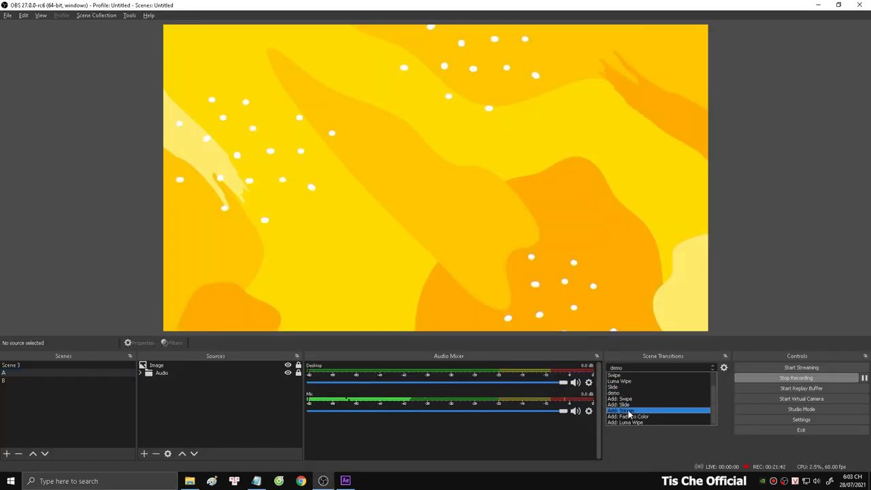
pyautogui.click(628, 411)
pyautogui.write('new')
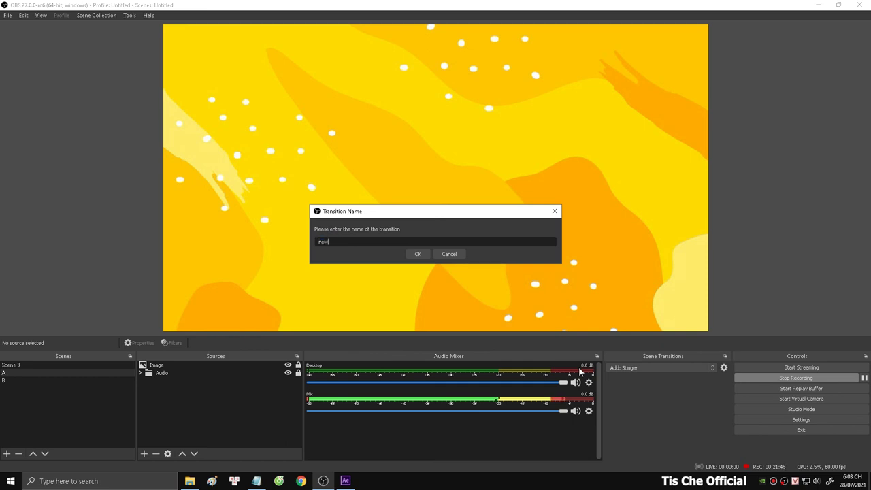
pyautogui.press('Return')
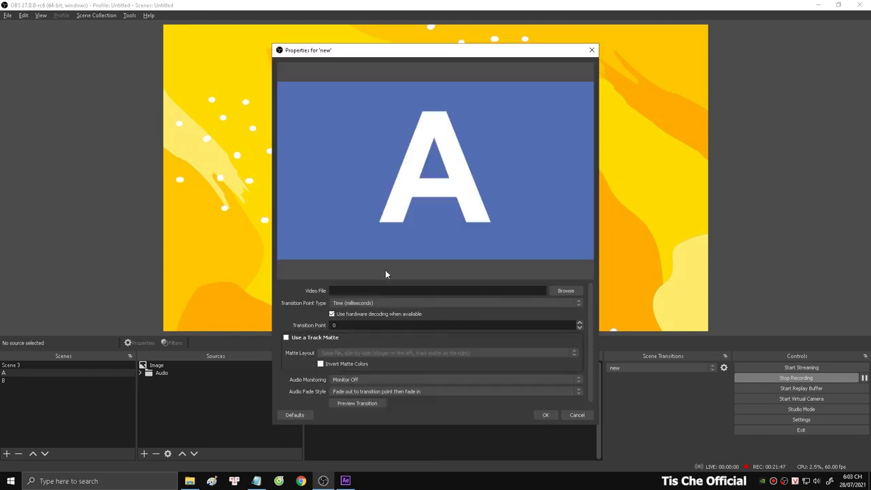
# - Load Comp 1.webm from the Nutty-s-WebM-Converter folder as the stinger's video file and enable its track matte
pyautogui.click(564, 290)
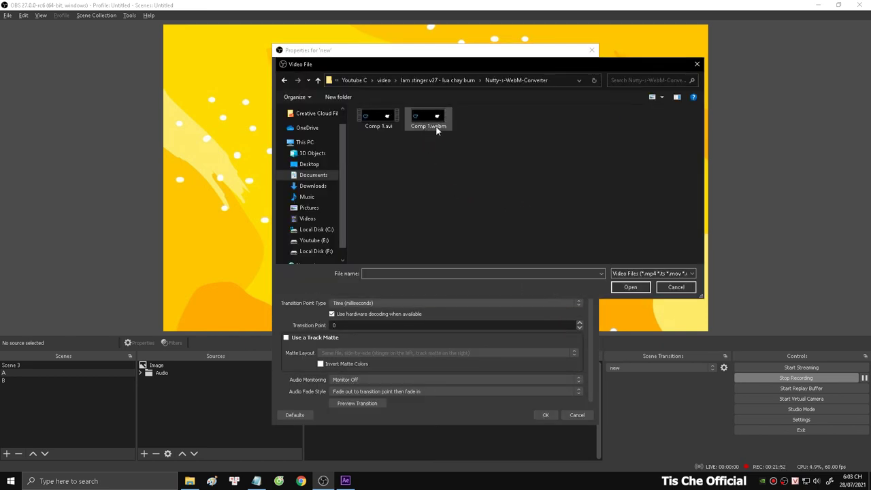
pyautogui.doubleClick(439, 130)
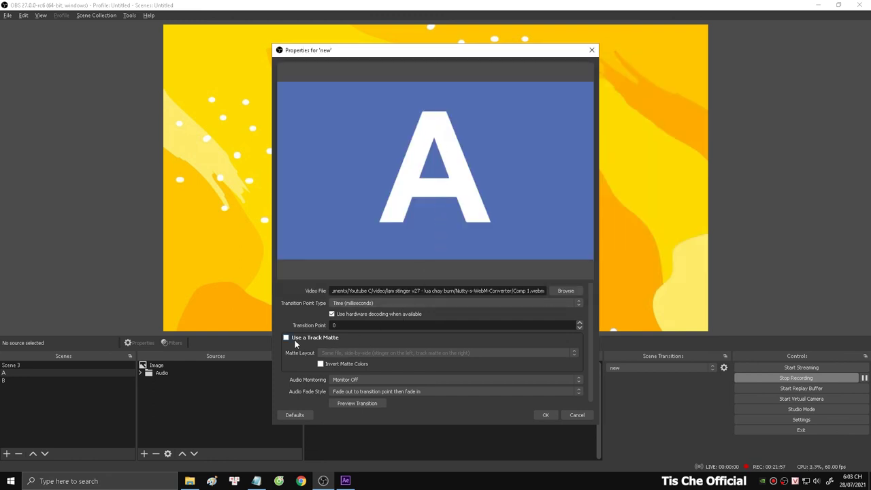
pyautogui.click(331, 338)
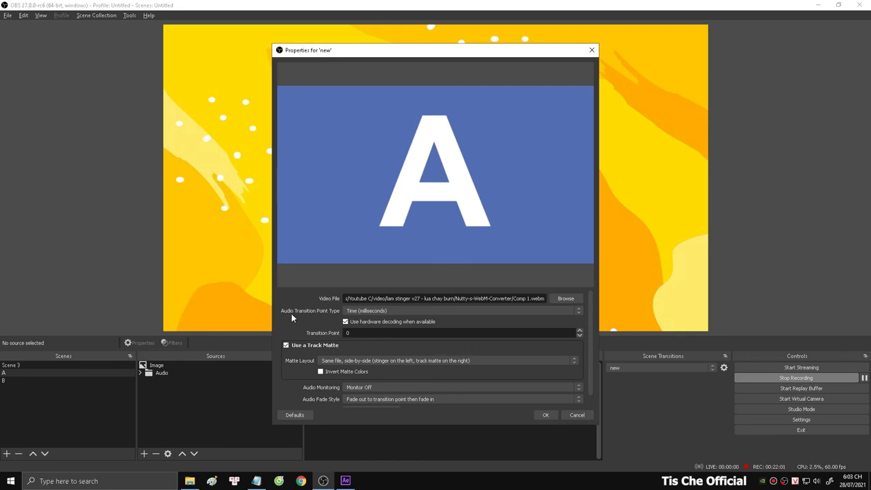
# - Preview the stinger, accept its properties, and test the transition live by switching from scene A to scene B
pyautogui.scroll(-1, 292, 315)
pyautogui.click(364, 399)
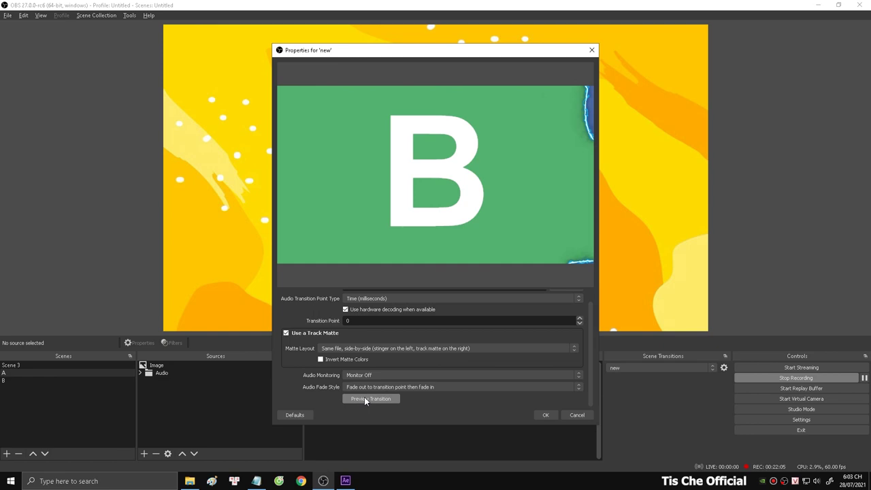
pyautogui.click(545, 415)
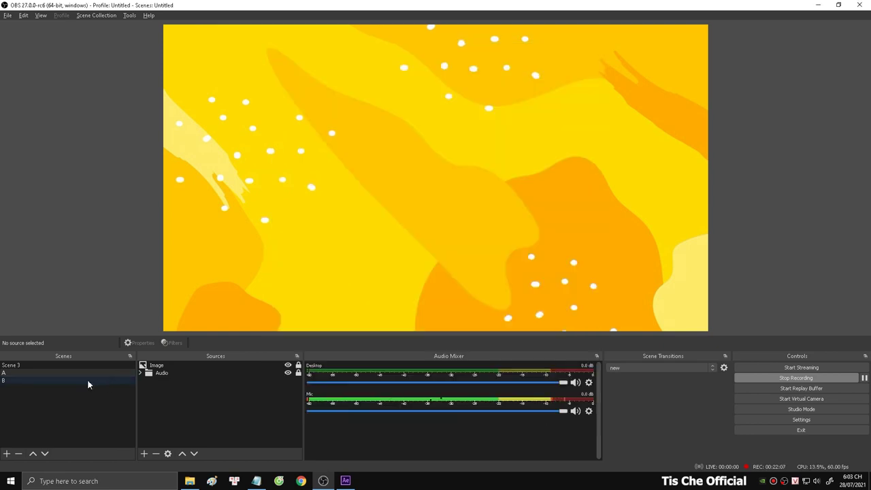
pyautogui.click(19, 381)
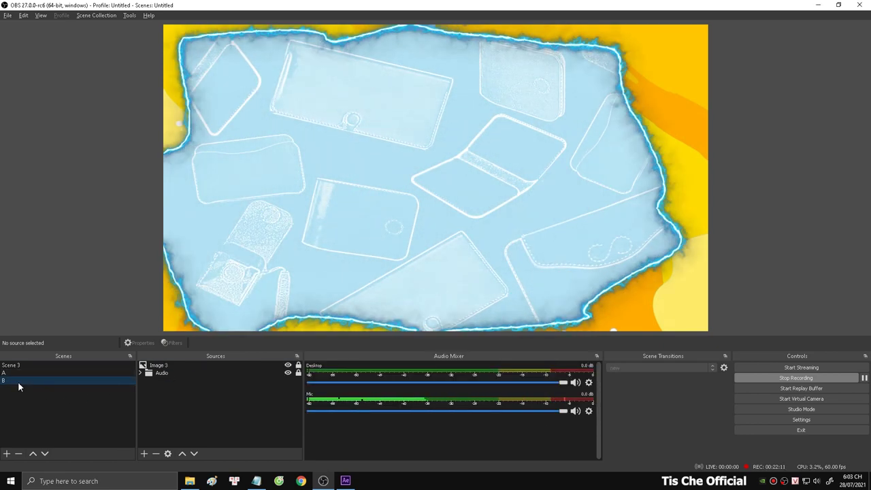